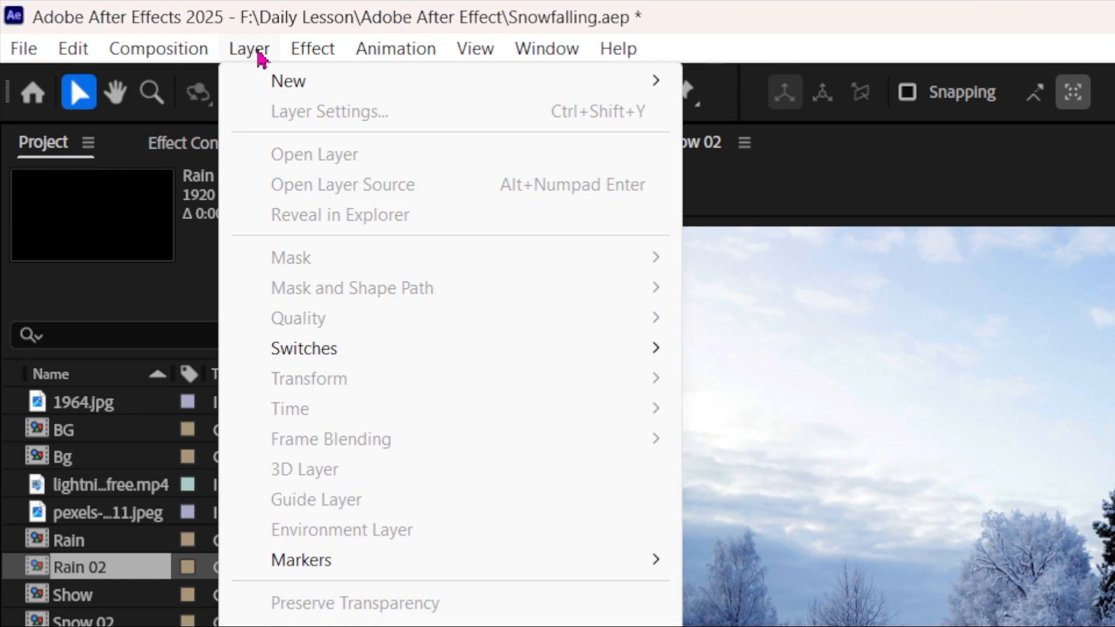
Create a new 1920 x 1080 black solid layer named Snow02 in the Snow 02 composition.
{"action": "mouse_move", "coordinate": [281, 95]}
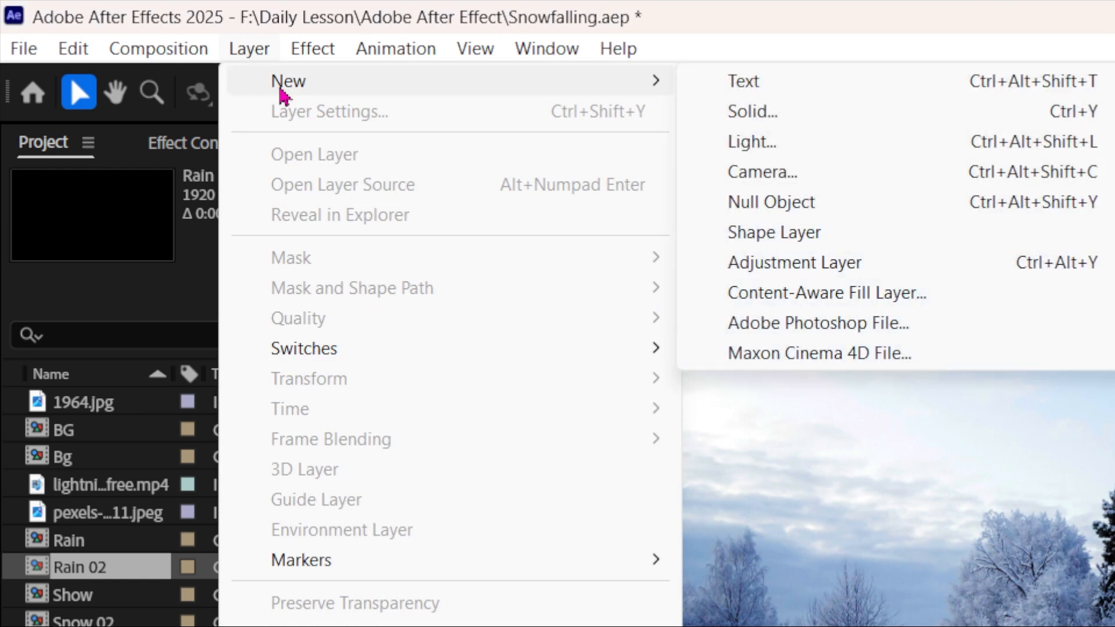
{"action": "left_click", "coordinate": [758, 123]}
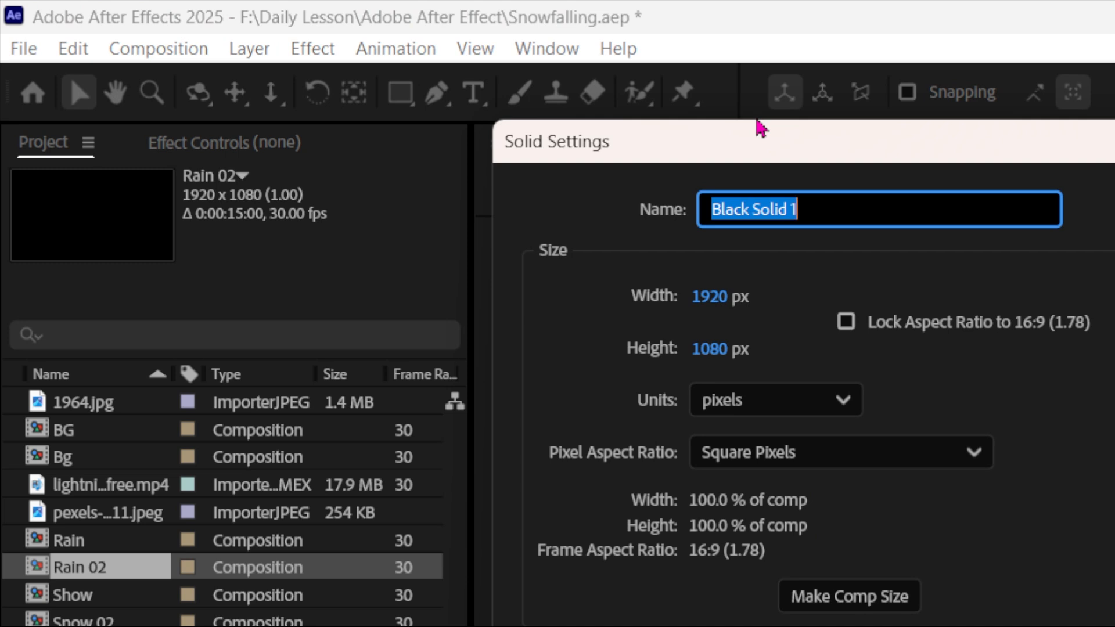
{"action": "type", "text": "Snow"}
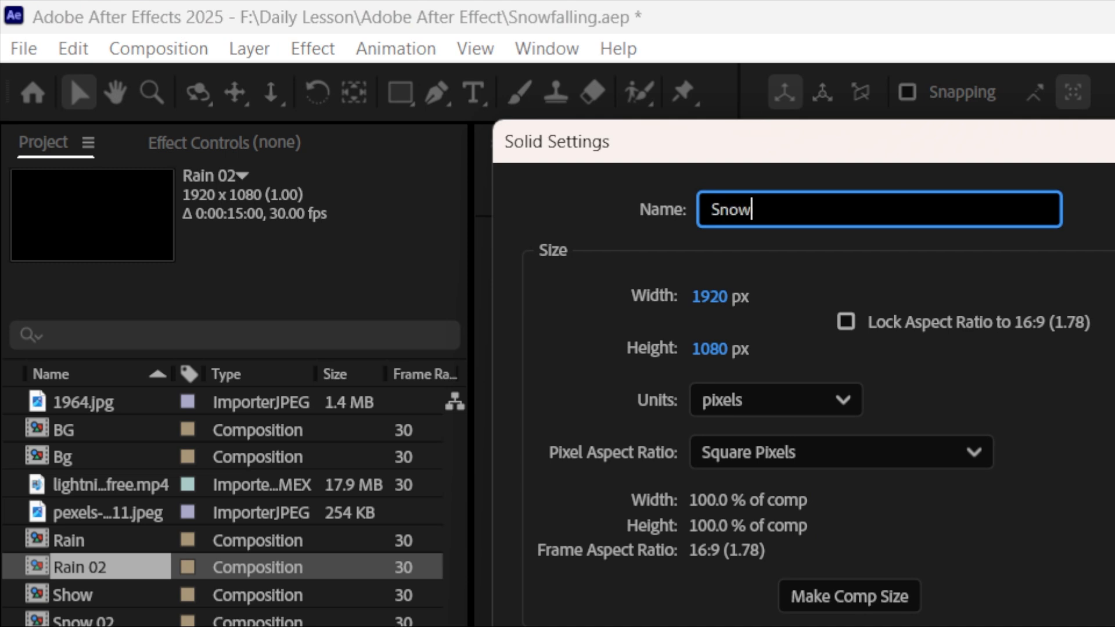
{"action": "type", "text": "02"}
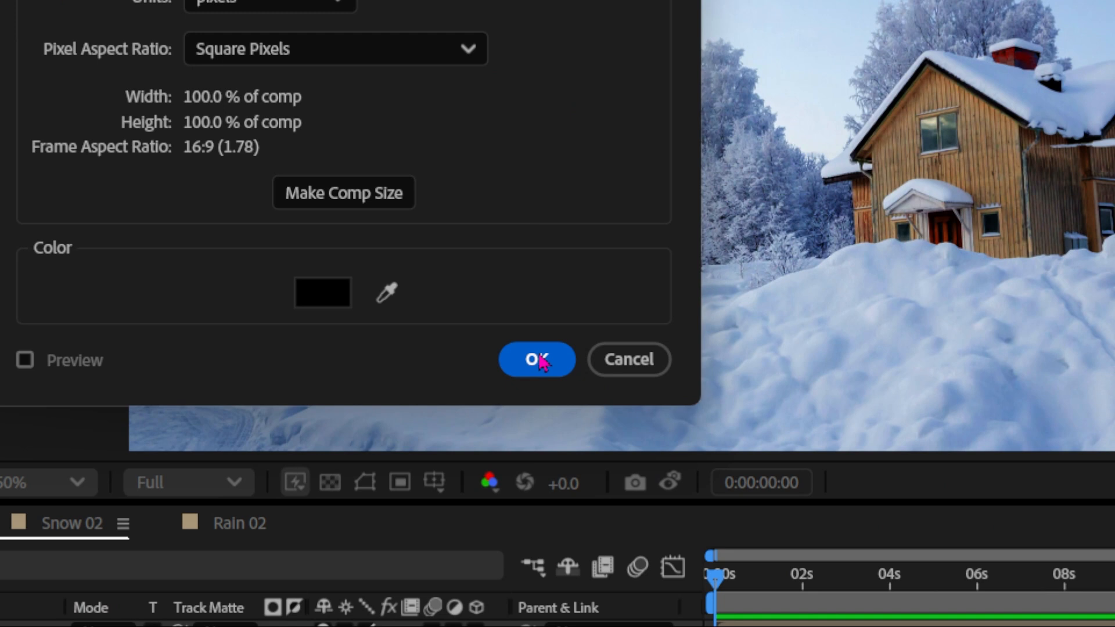
{"action": "left_click", "coordinate": [533, 365]}
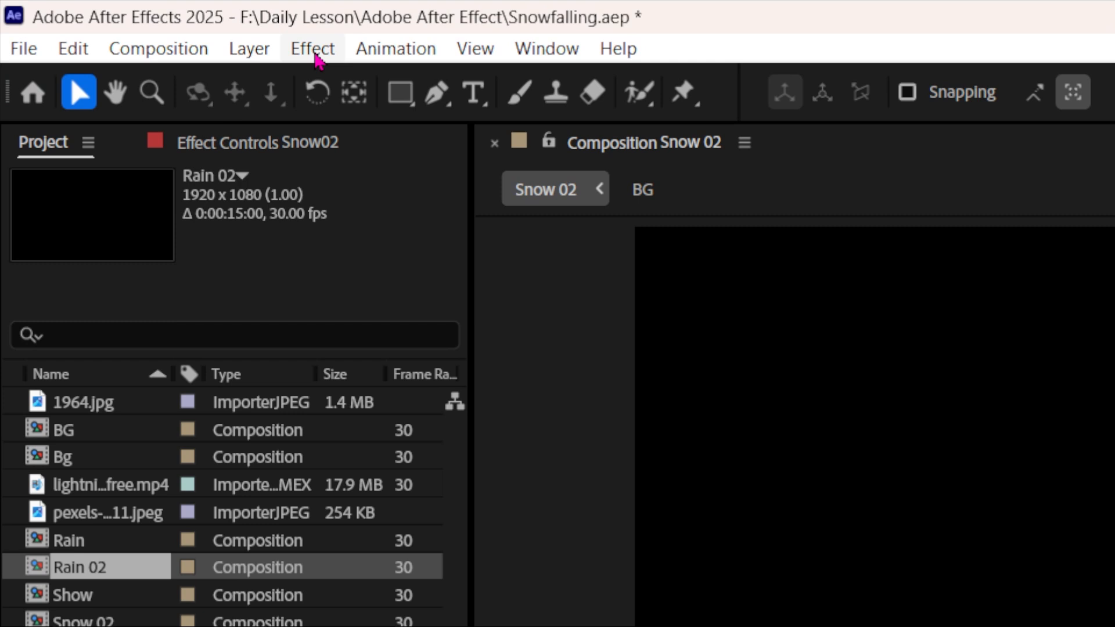
Apply the CC Snowfall simulation effect to the Snow02 layer and preview the animation from the start.
{"action": "left_click", "coordinate": [313, 50]}
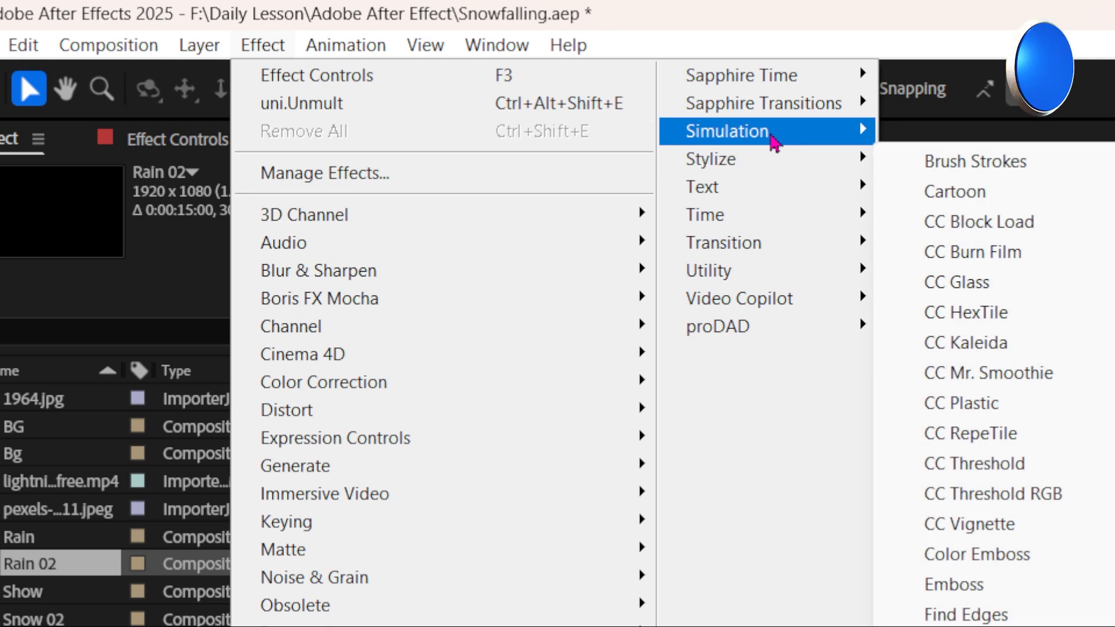
{"action": "mouse_move", "coordinate": [775, 142]}
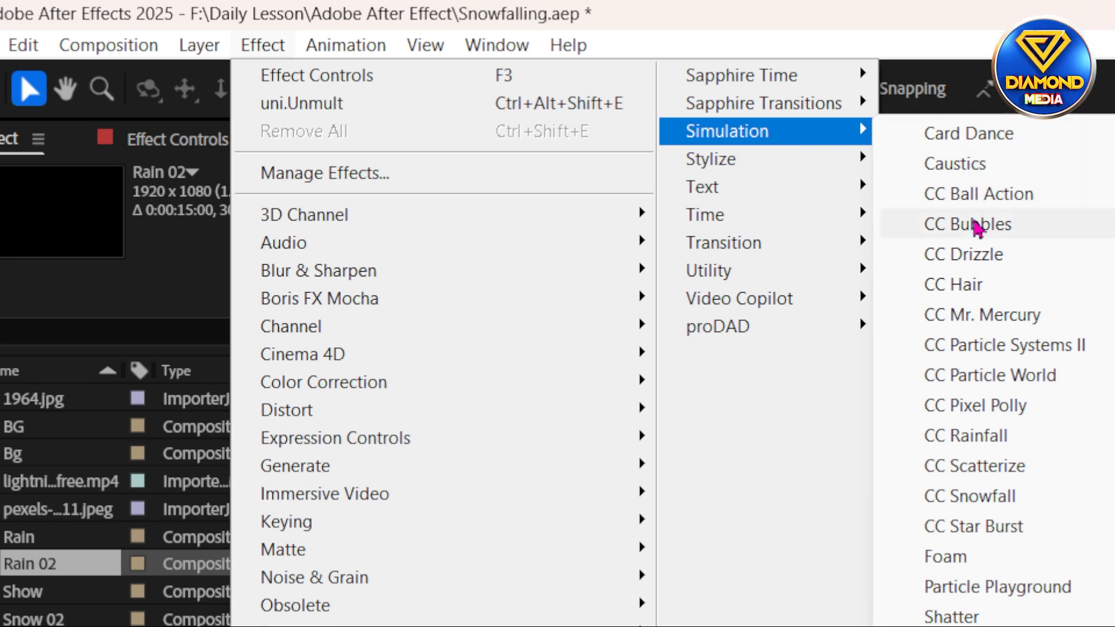
{"action": "left_click", "coordinate": [969, 497]}
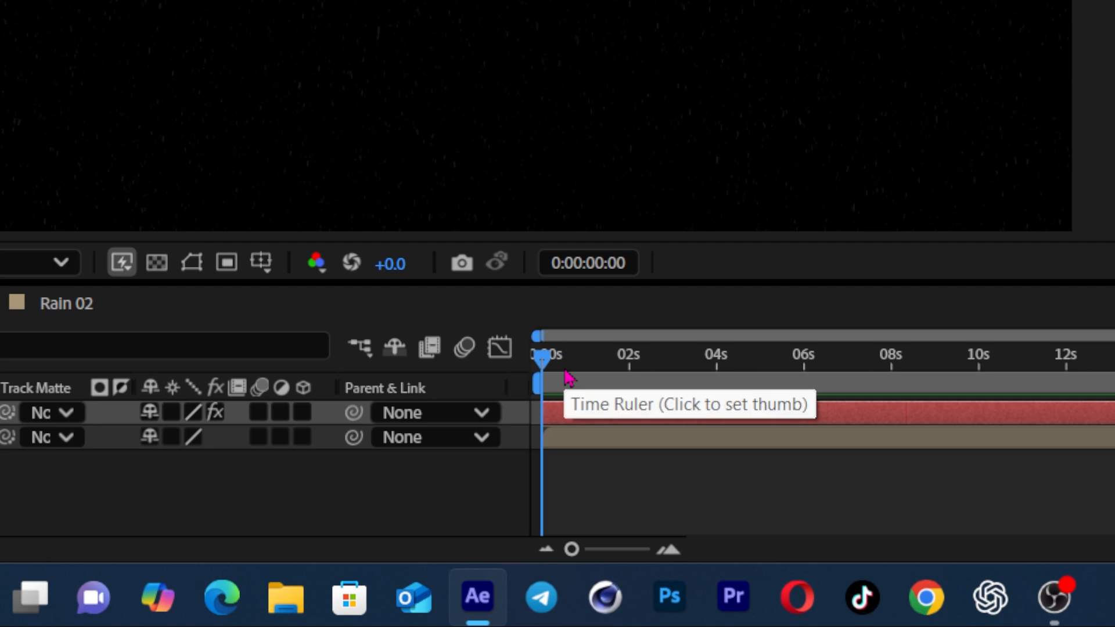
{"action": "left_click_drag", "start_coordinate": [565, 371], "coordinate": [514, 370]}
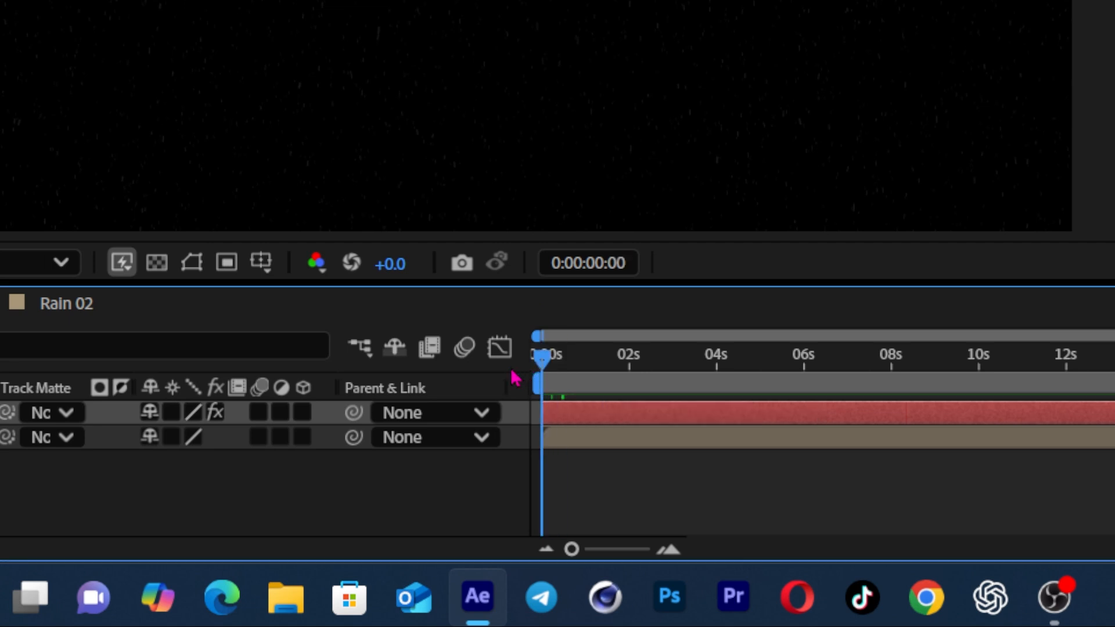
{"action": "key", "text": "space"}
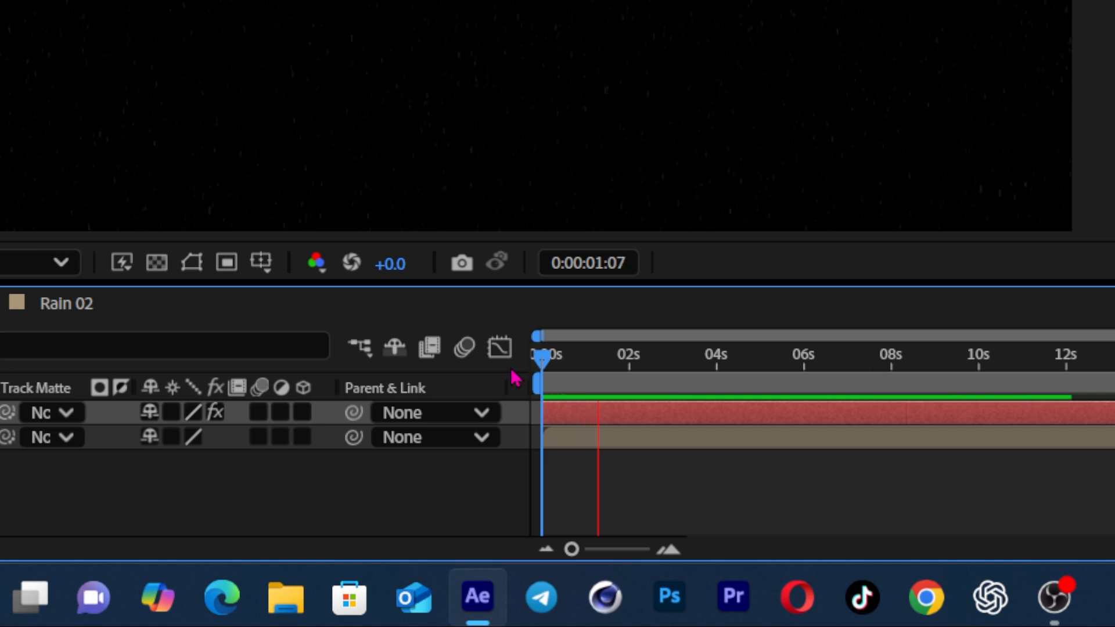
{"action": "key", "text": "space"}
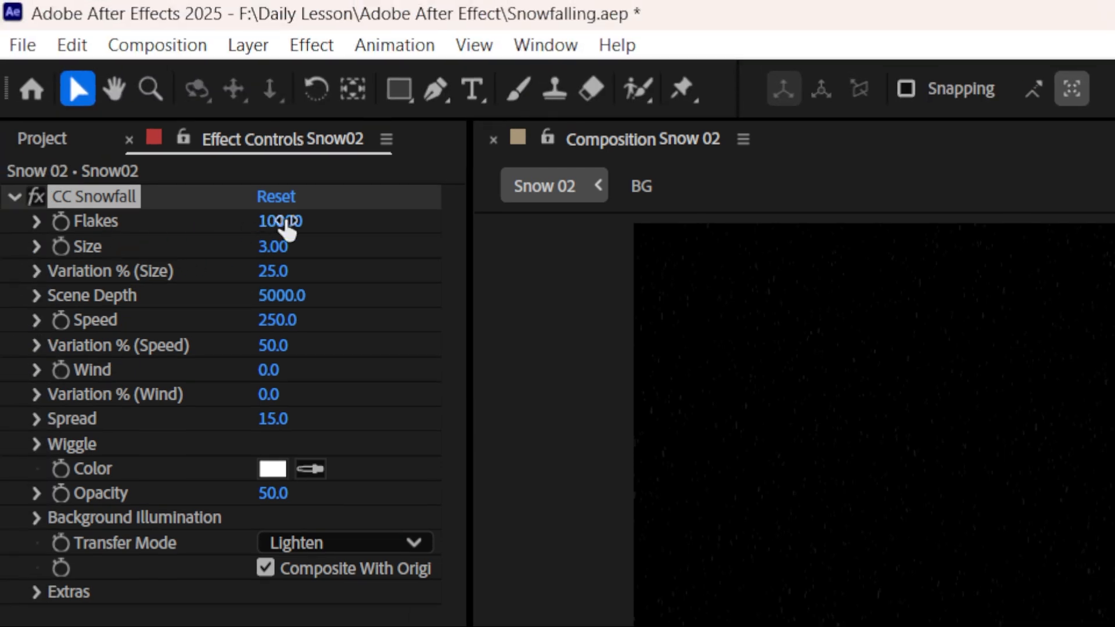
Set CC Snowfall's Size to 10.39, size variation to 73%, speed variation to 84% and Opacity to 100.
{"action": "left_click_drag", "start_coordinate": [273, 249], "coordinate": [1112, 297]}
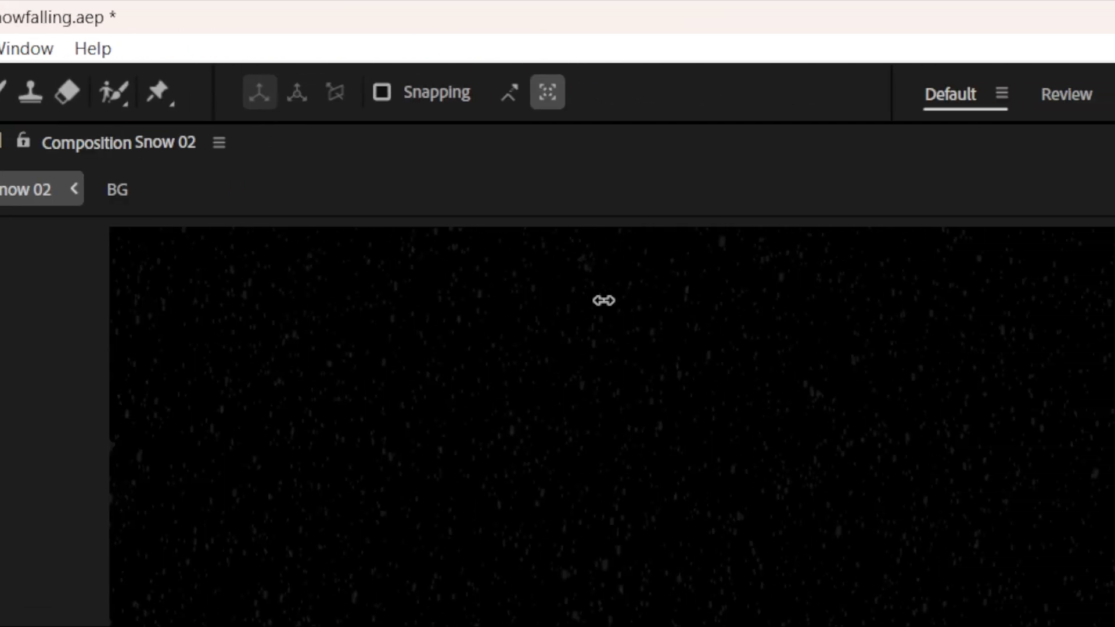
{"action": "left_click_drag", "start_coordinate": [604, 300], "coordinate": [856, 308]}
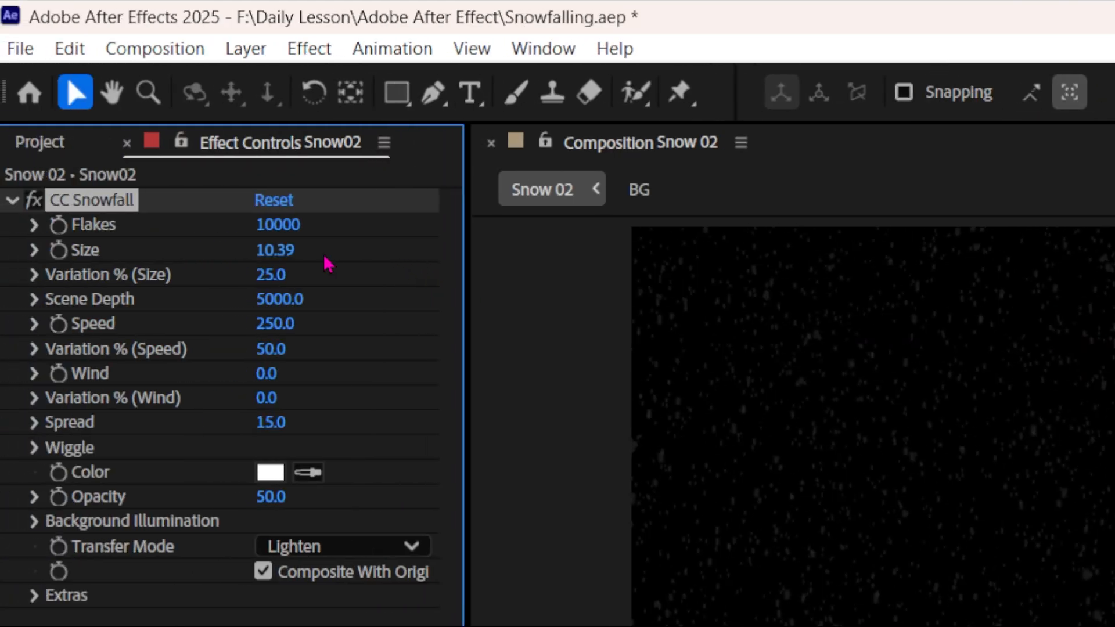
{"action": "left_click_drag", "start_coordinate": [270, 277], "coordinate": [696, 331]}
{"action": "left_click_drag", "start_coordinate": [269, 348], "coordinate": [381, 356]}
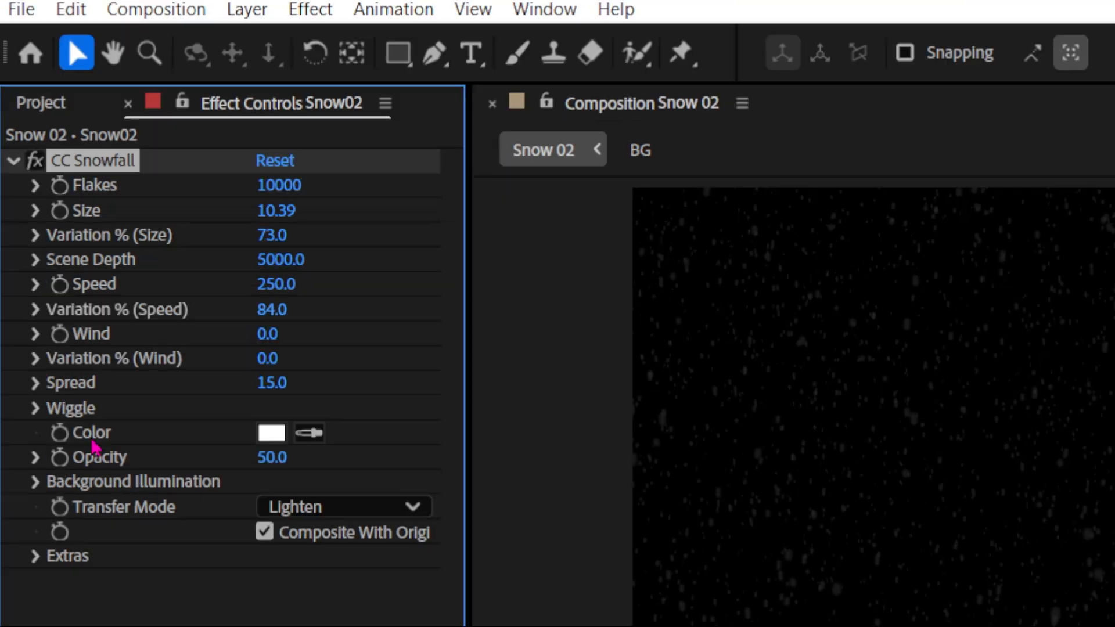
{"action": "left_click_drag", "start_coordinate": [277, 352], "coordinate": [434, 366]}
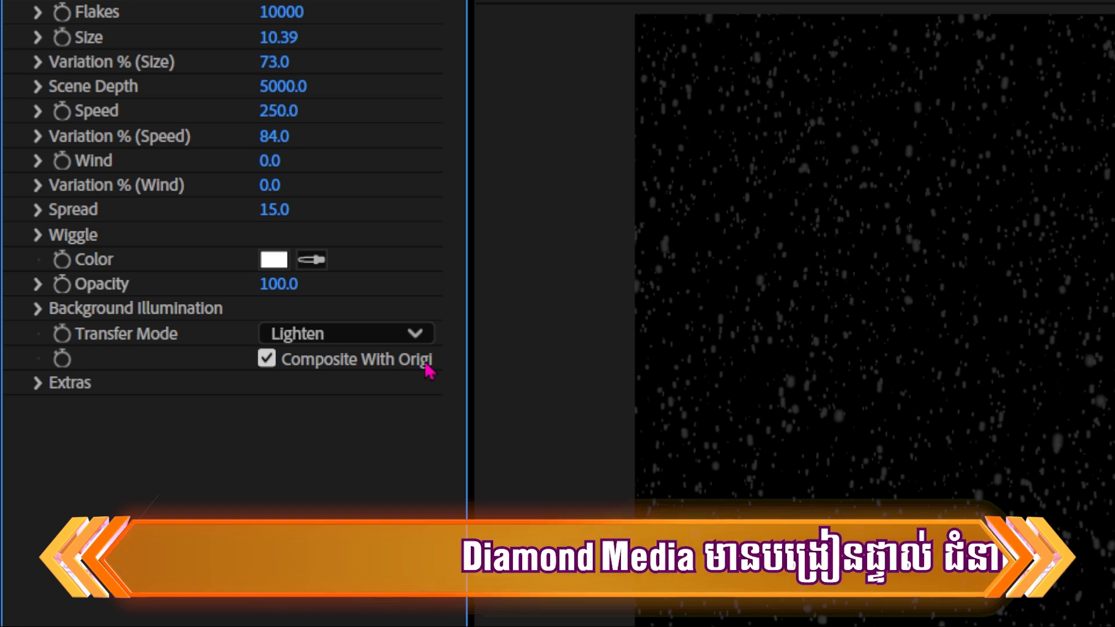
Turn off compositing with the original in CC Snowfall and preview the snow over the background from the start.
{"action": "left_click", "coordinate": [266, 361]}
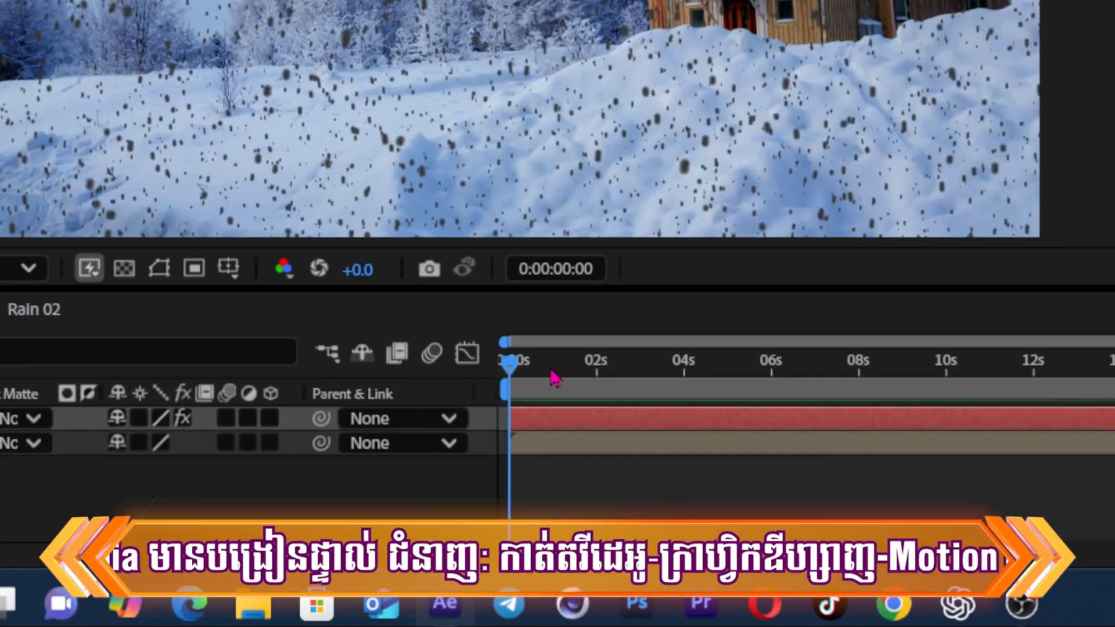
{"action": "left_click_drag", "start_coordinate": [547, 361], "coordinate": [439, 353]}
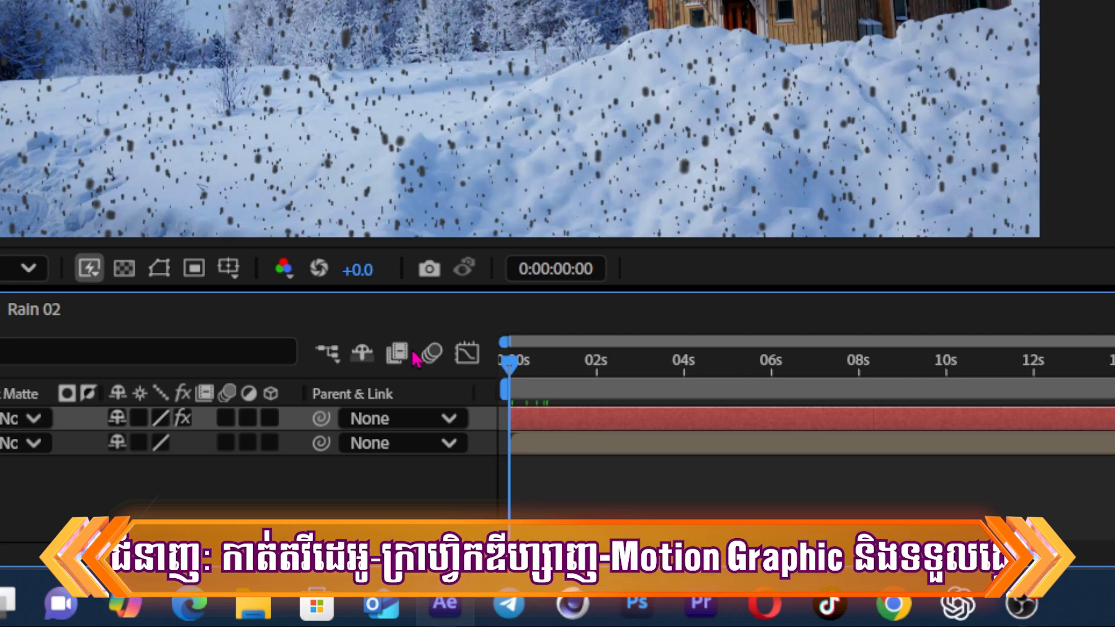
{"action": "key", "text": "space"}
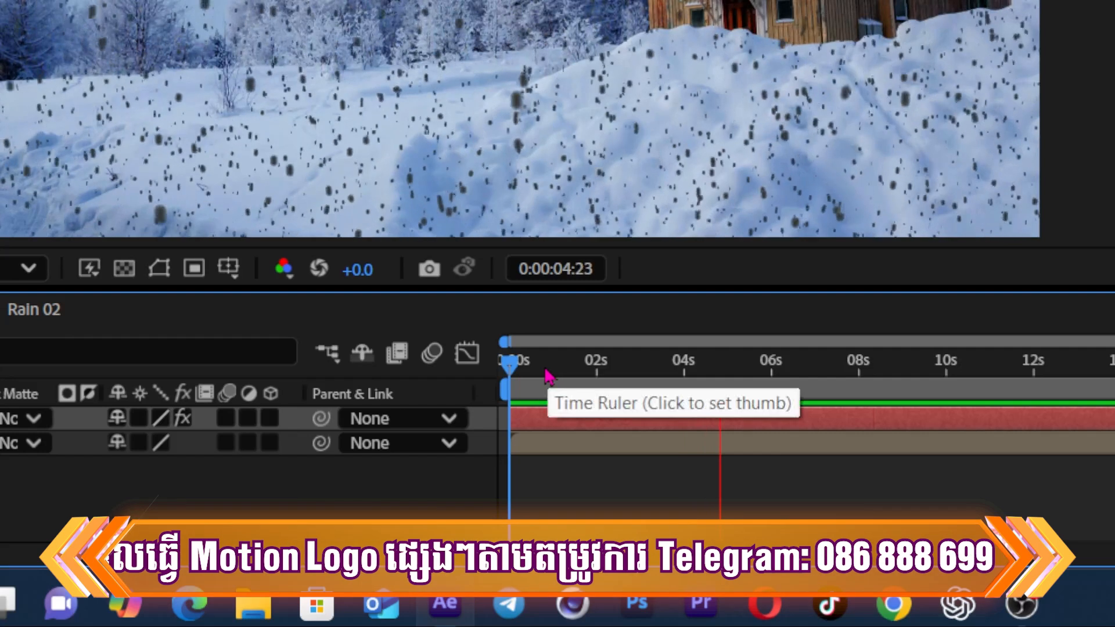
{"action": "key", "text": "space"}
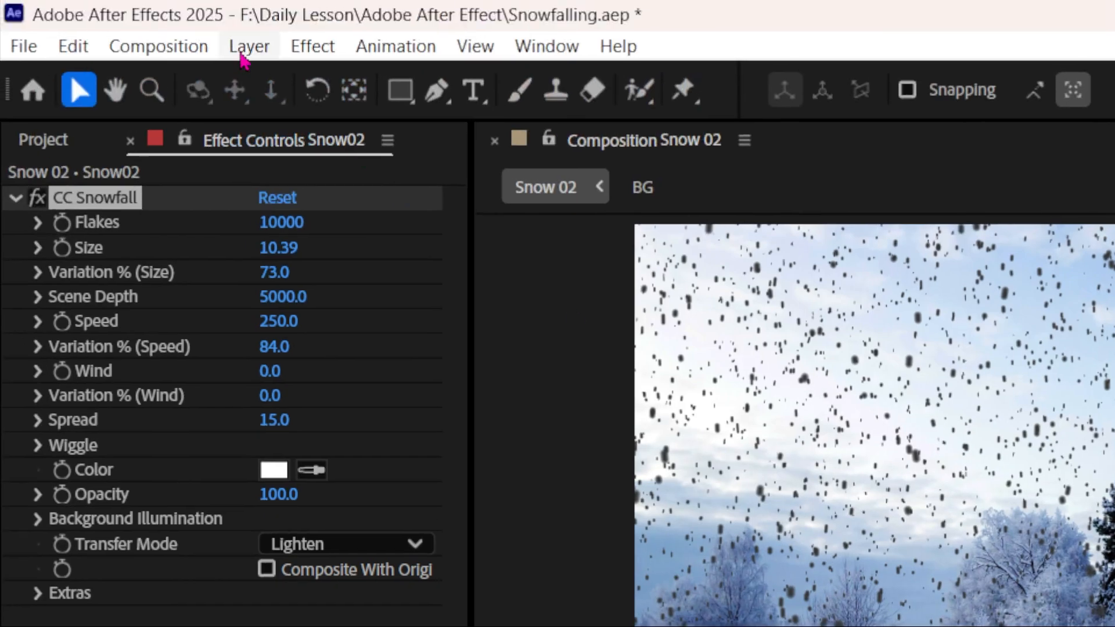
Change the Snow02 solid's color to white in its solid settings.
{"action": "left_click", "coordinate": [249, 50]}
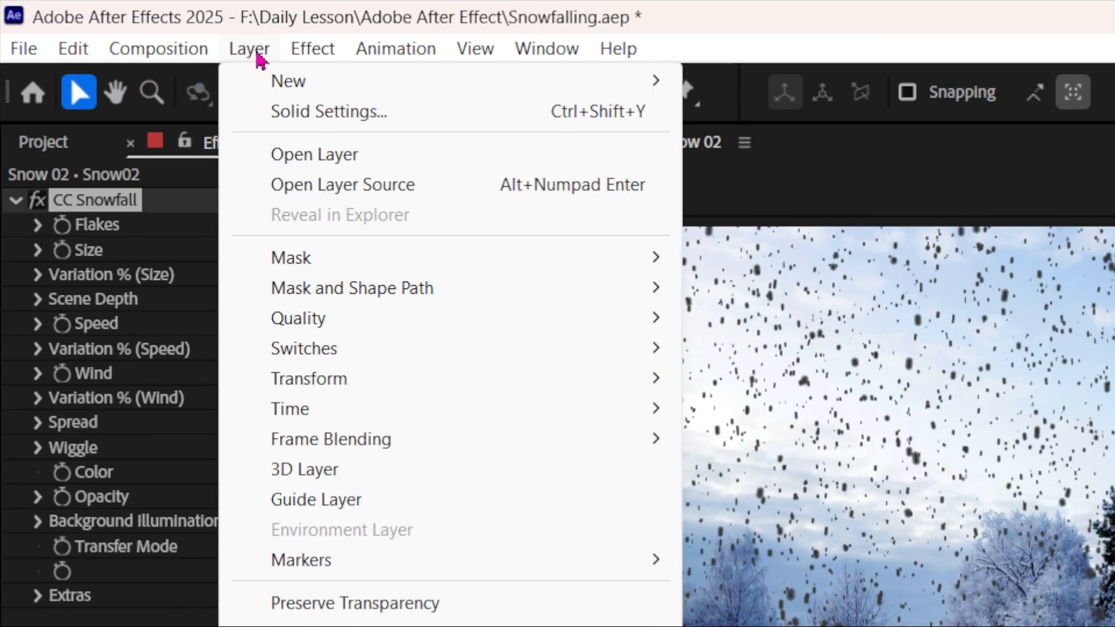
{"action": "left_click", "coordinate": [340, 120]}
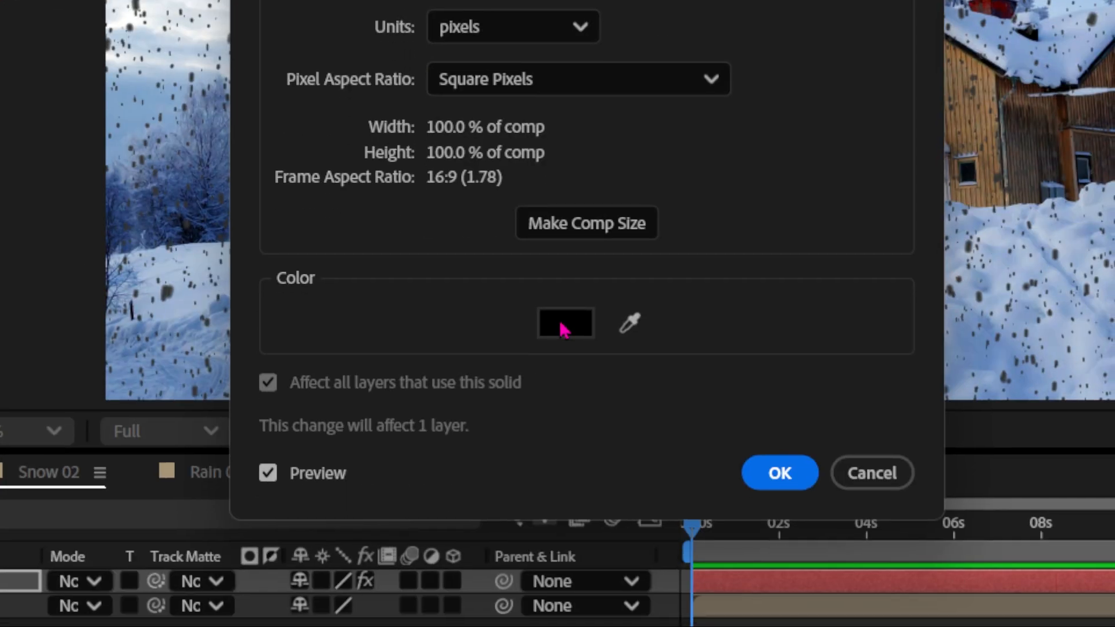
{"action": "left_click", "coordinate": [563, 326]}
{"action": "left_click_drag", "start_coordinate": [784, 311], "coordinate": [729, 256]}
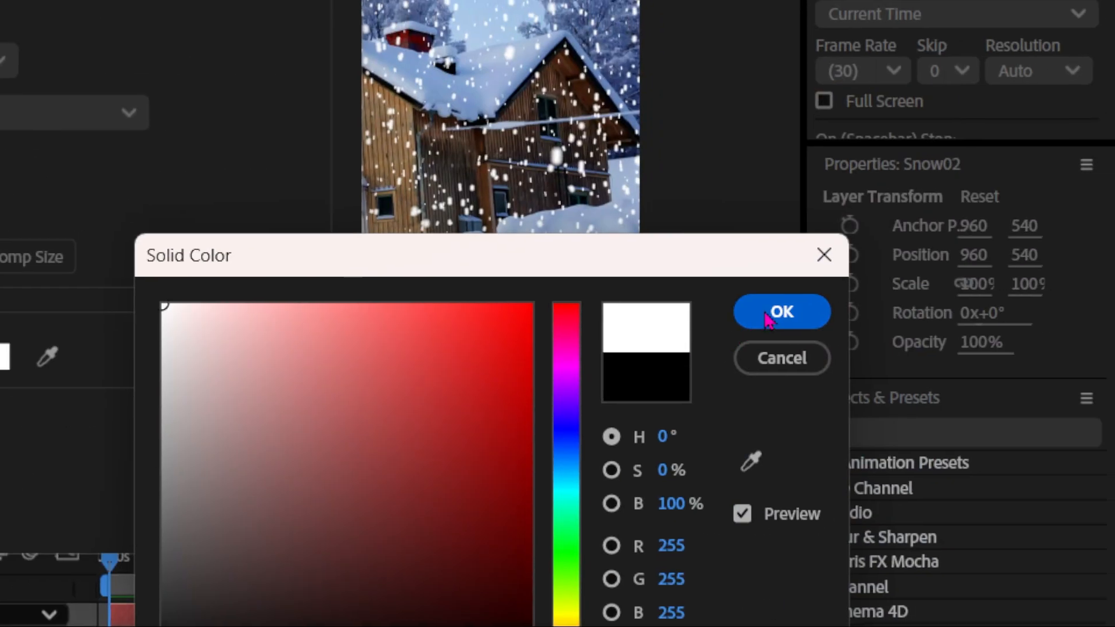
{"action": "left_click", "coordinate": [770, 319]}
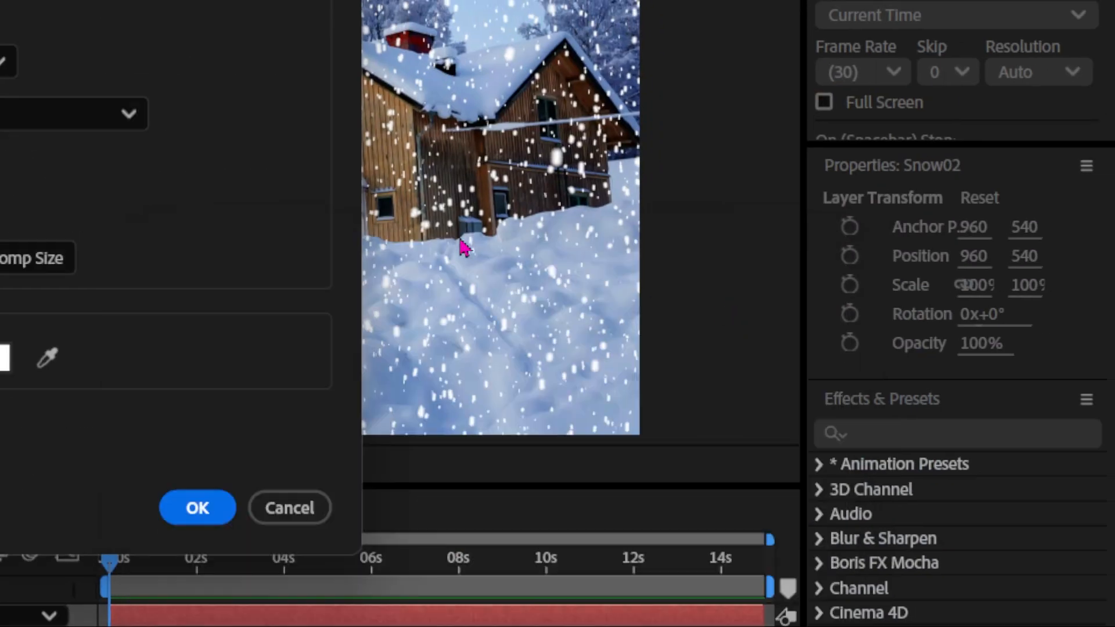
{"action": "left_click", "coordinate": [198, 506]}
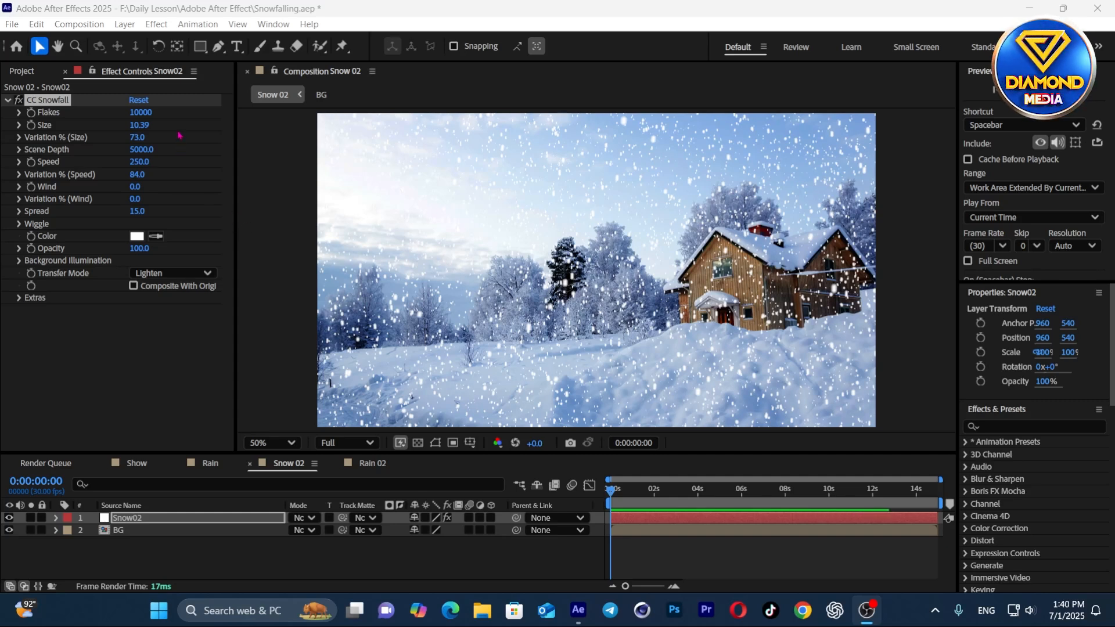
Set CC Snowfall's Size to 10.31 and Flakes to 7200, and preview the snow from the start.
{"action": "mouse_move", "coordinate": [141, 125]}
{"action": "left_mouse_down"}
{"action": "mouse_move", "coordinate": [172, 126]}
{"action": "mouse_move", "coordinate": [123, 112]}
{"action": "left_mouse_up"}
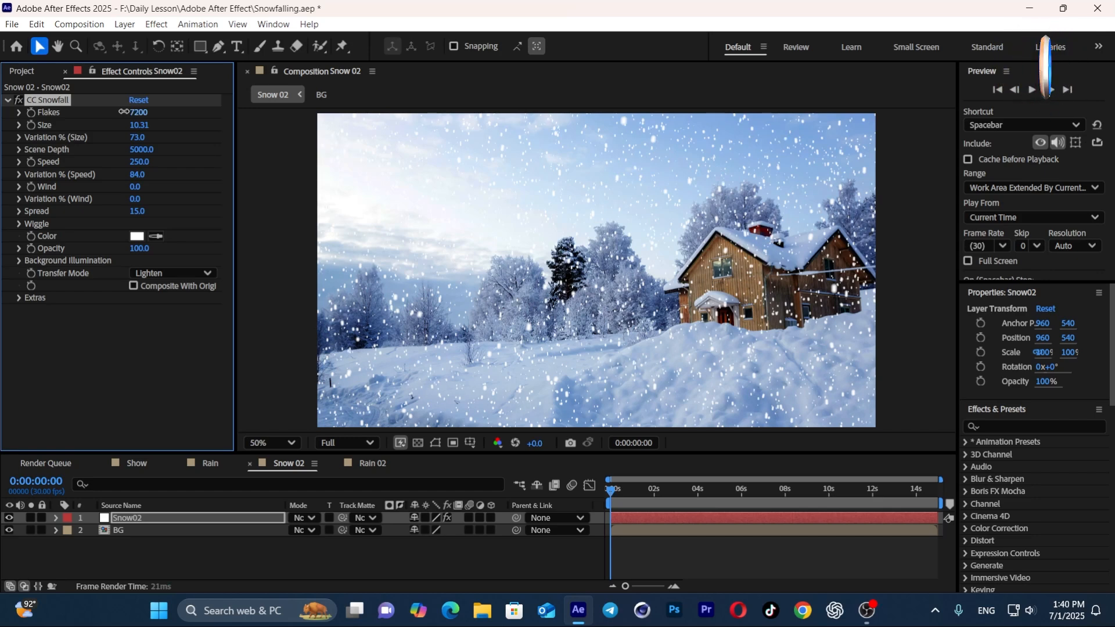
{"action": "left_click_drag", "start_coordinate": [642, 495], "coordinate": [568, 496]}
{"action": "key", "text": "space"}
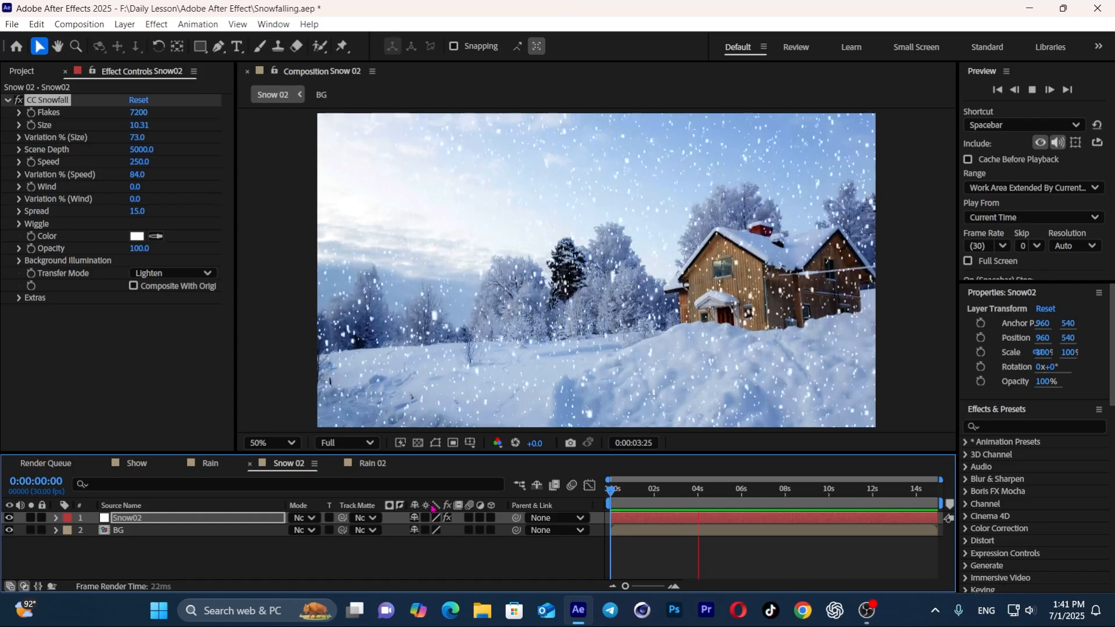
At 0:00:02:24, set CC Snowfall's Wind to 33 and speed variation to 53%, and increase the wind variation.
{"action": "left_click_drag", "start_coordinate": [641, 495], "coordinate": [672, 494]}
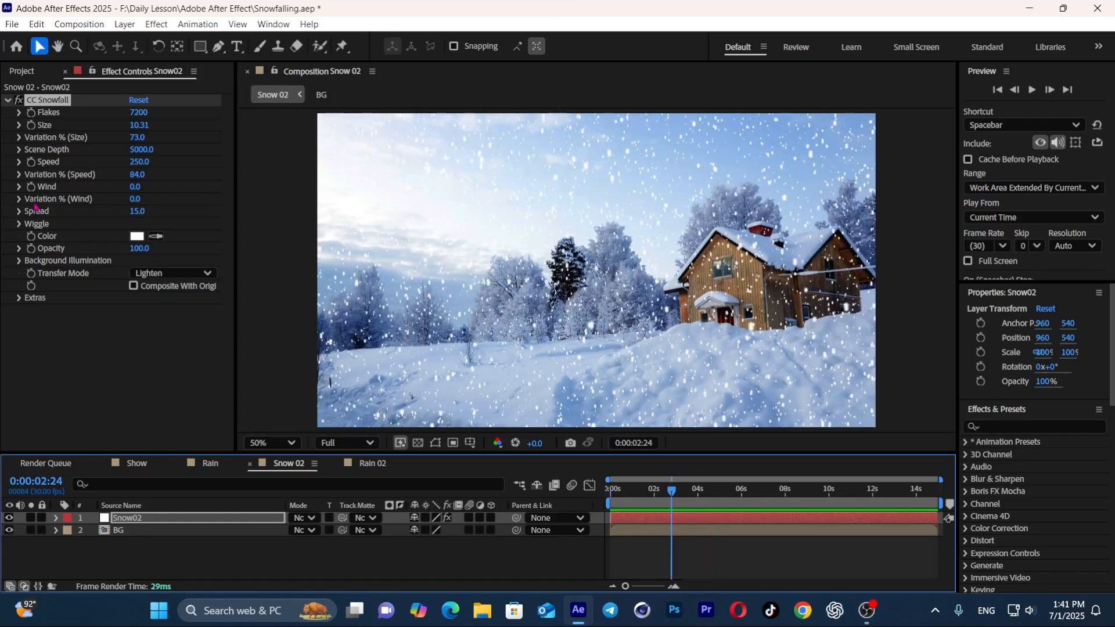
{"action": "left_click_drag", "start_coordinate": [135, 187], "coordinate": [258, 190]}
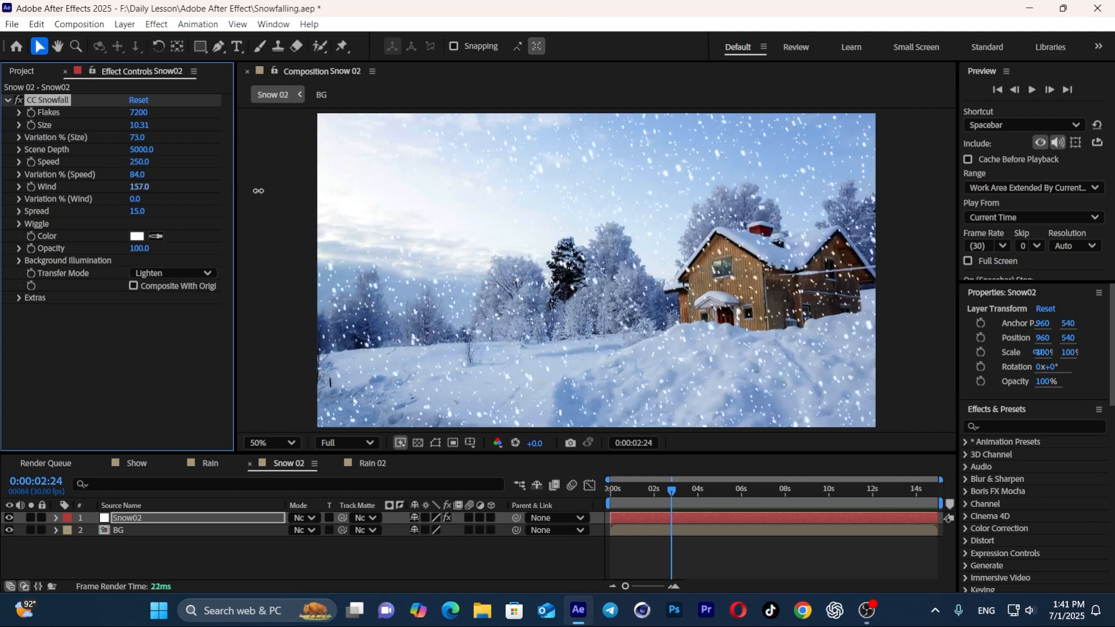
{"action": "left_click_drag", "start_coordinate": [138, 174], "coordinate": [157, 176]}
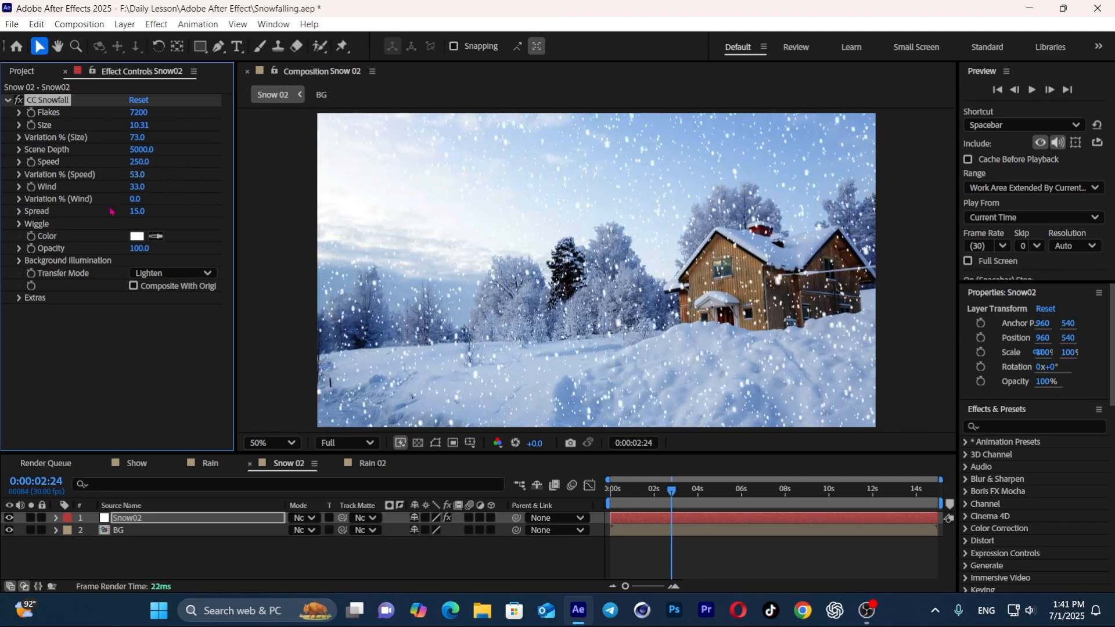
{"action": "left_click_drag", "start_coordinate": [164, 199], "coordinate": [349, 218]}
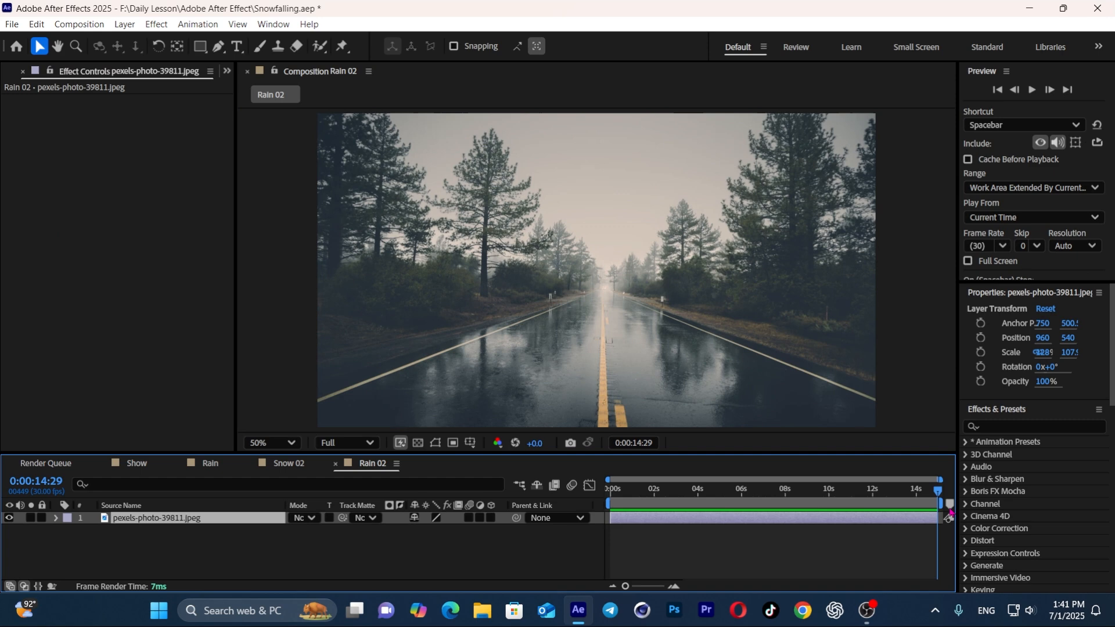
Stop the preview, return to the first frame and start a new solid named Rain.
{"action": "key", "text": "space"}
{"action": "key", "text": "Home"}
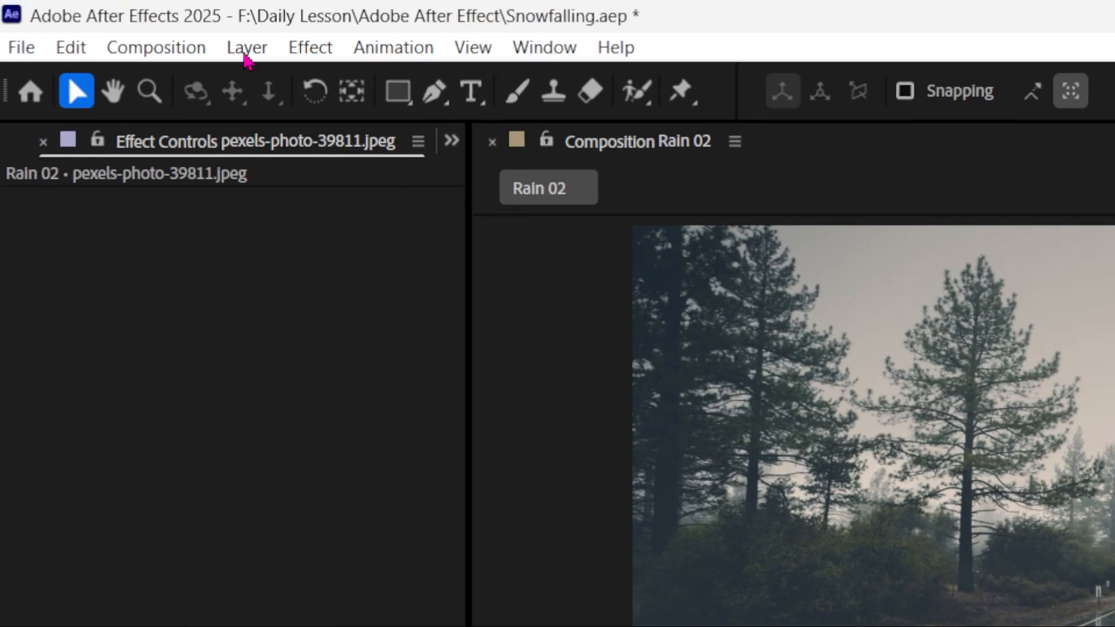
{"action": "left_click", "coordinate": [246, 49]}
{"action": "mouse_move", "coordinate": [290, 84]}
{"action": "left_click", "coordinate": [765, 118]}
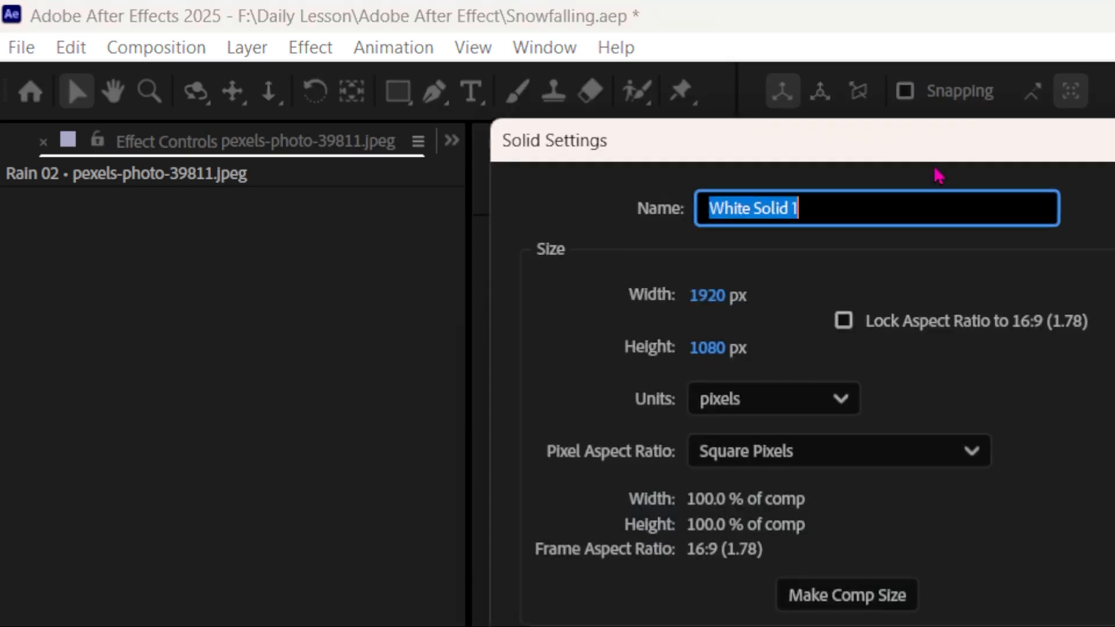
{"action": "type", "text": "Rain"}
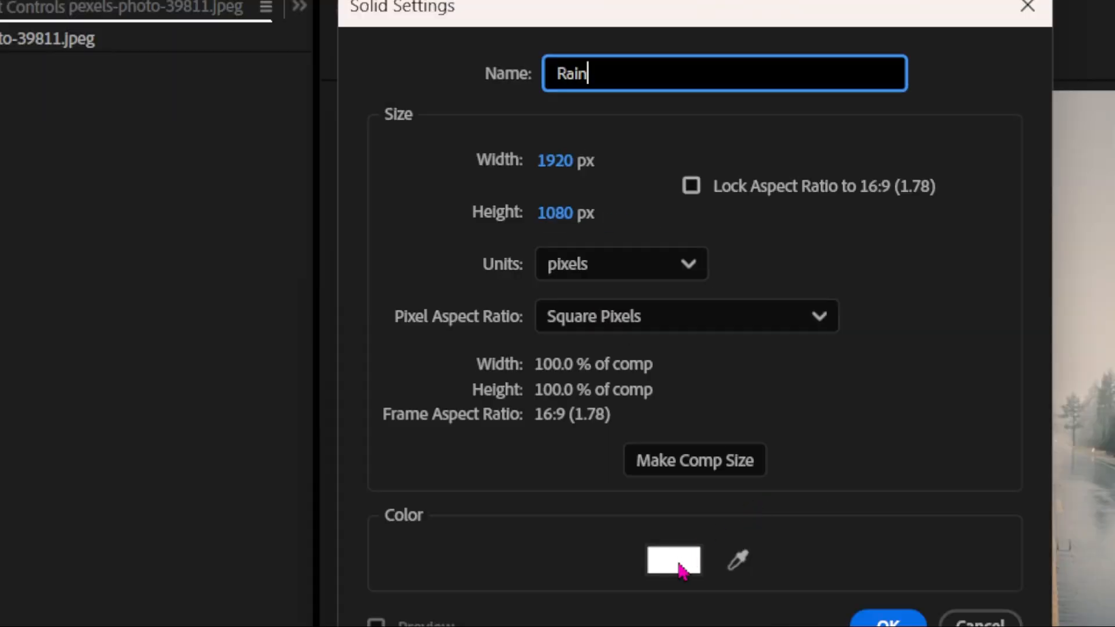
Set the new solid's color to black and create the solid.
{"action": "left_click", "coordinate": [675, 562]}
{"action": "left_click", "coordinate": [633, 472]}
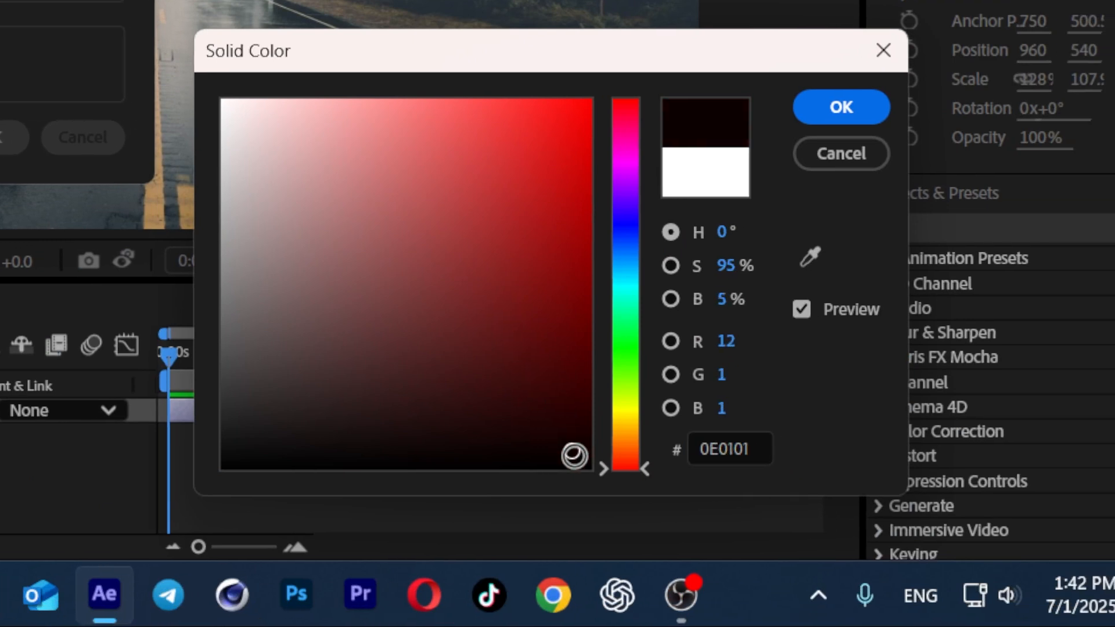
{"action": "left_click_drag", "start_coordinate": [575, 456], "coordinate": [617, 511]}
{"action": "left_click", "coordinate": [841, 107]}
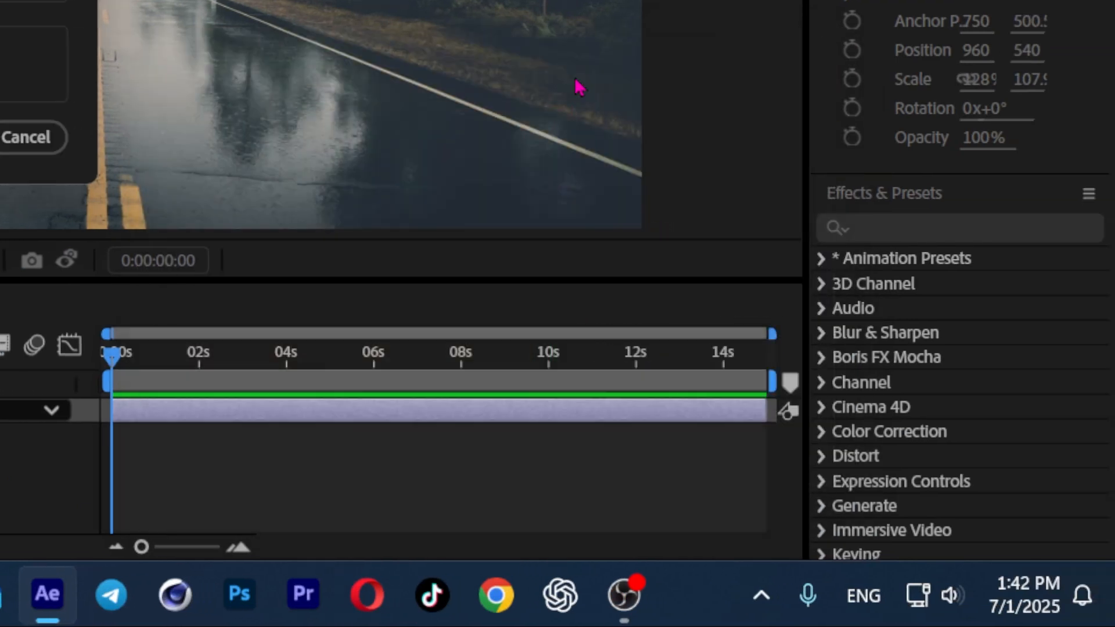
{"action": "left_click", "coordinate": [214, 408]}
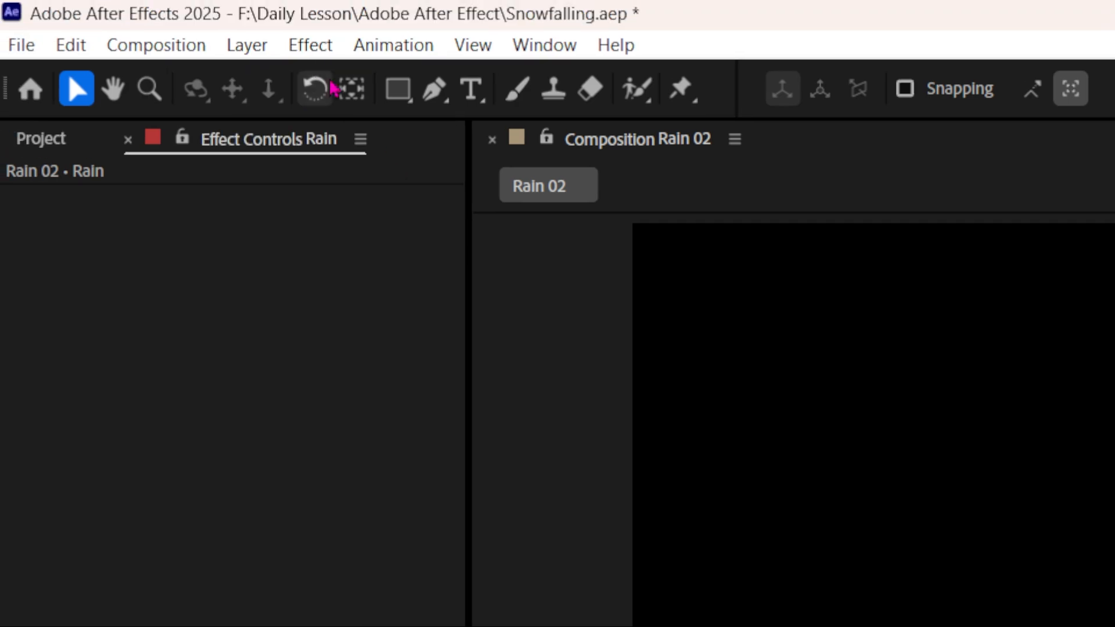
Apply the CC Rainfall simulation effect to the Rain solid and set its Opacity to 100.
{"action": "left_click", "coordinate": [310, 46]}
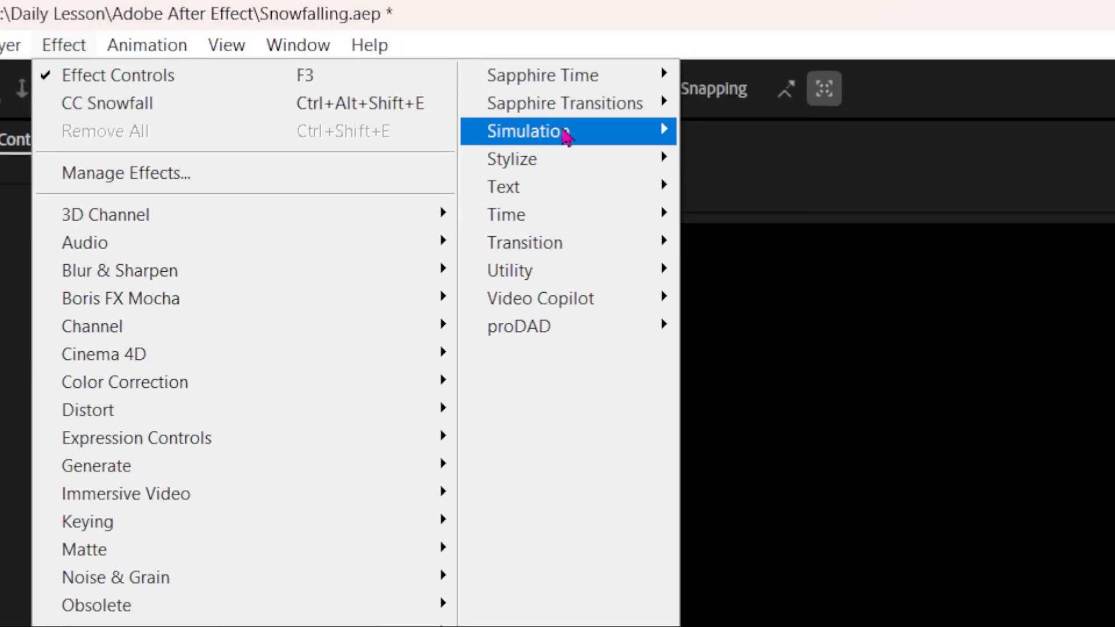
{"action": "mouse_move", "coordinate": [566, 135]}
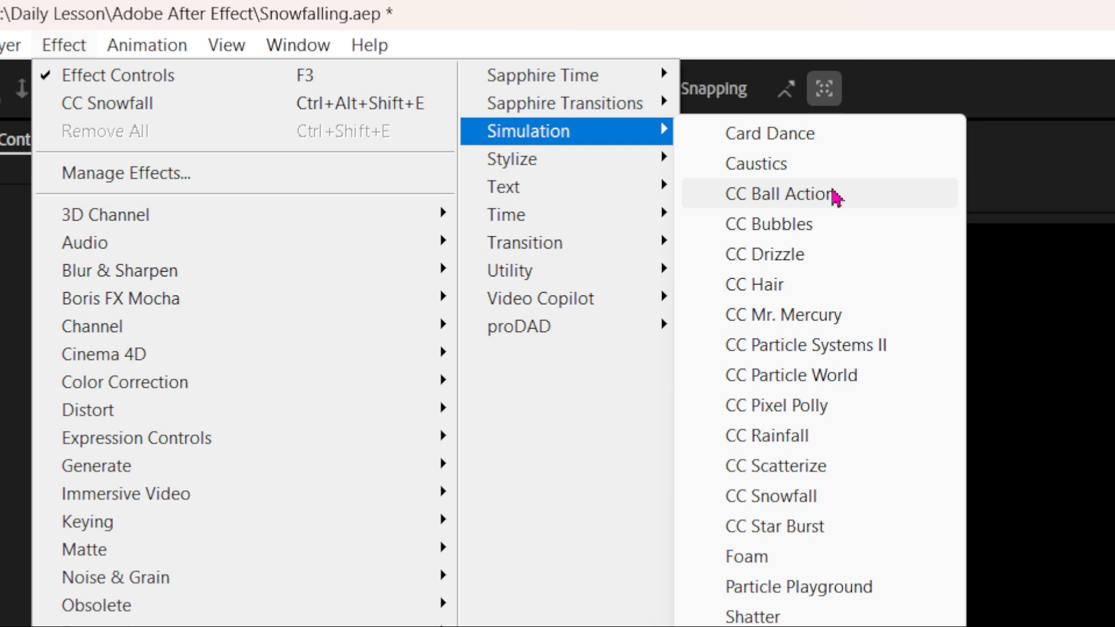
{"action": "left_click", "coordinate": [793, 445]}
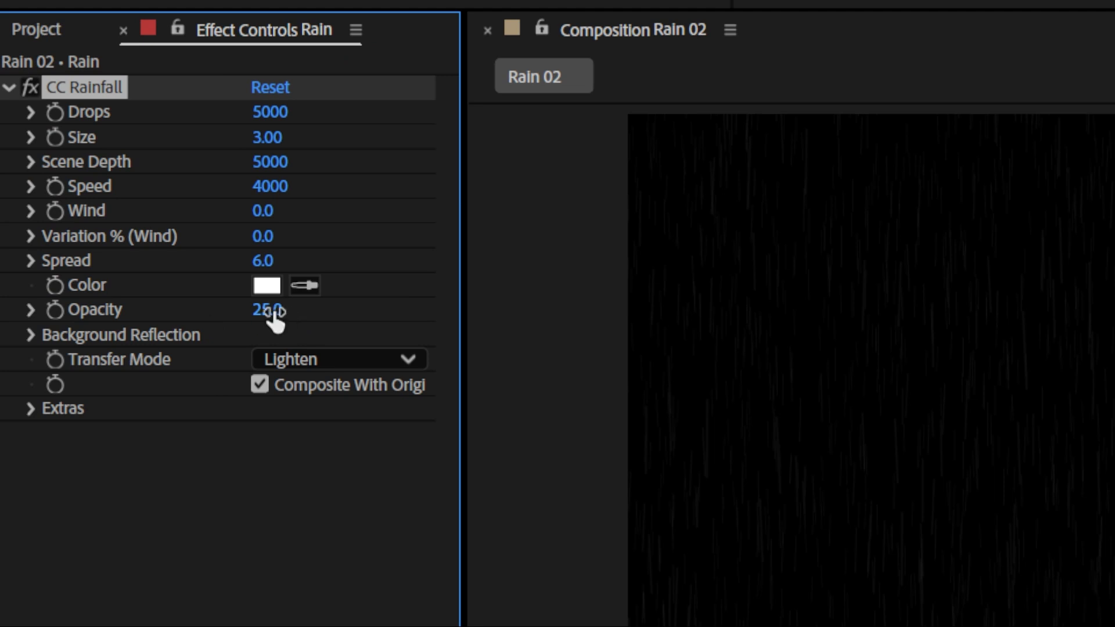
{"action": "left_click_drag", "start_coordinate": [32, 426], "coordinate": [151, 426]}
{"action": "left_click_drag", "start_coordinate": [393, 317], "coordinate": [420, 316]}
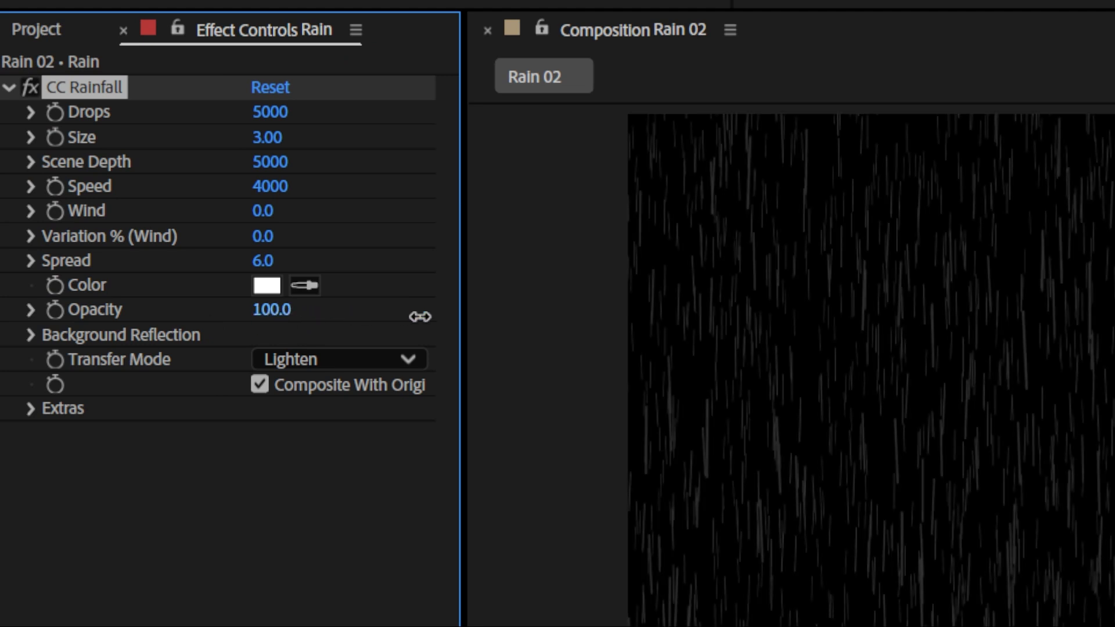
Set CC Rainfall's Drops to 2300, Size to 3.45, Speed to 3740 and Wind to about -2370.
{"action": "left_click_drag", "start_coordinate": [271, 114], "coordinate": [224, 104]}
{"action": "left_click_drag", "start_coordinate": [275, 143], "coordinate": [352, 158]}
{"action": "left_click_drag", "start_coordinate": [278, 187], "coordinate": [0, 359]}
{"action": "left_click_drag", "start_coordinate": [5, 315], "coordinate": [79, 322]}
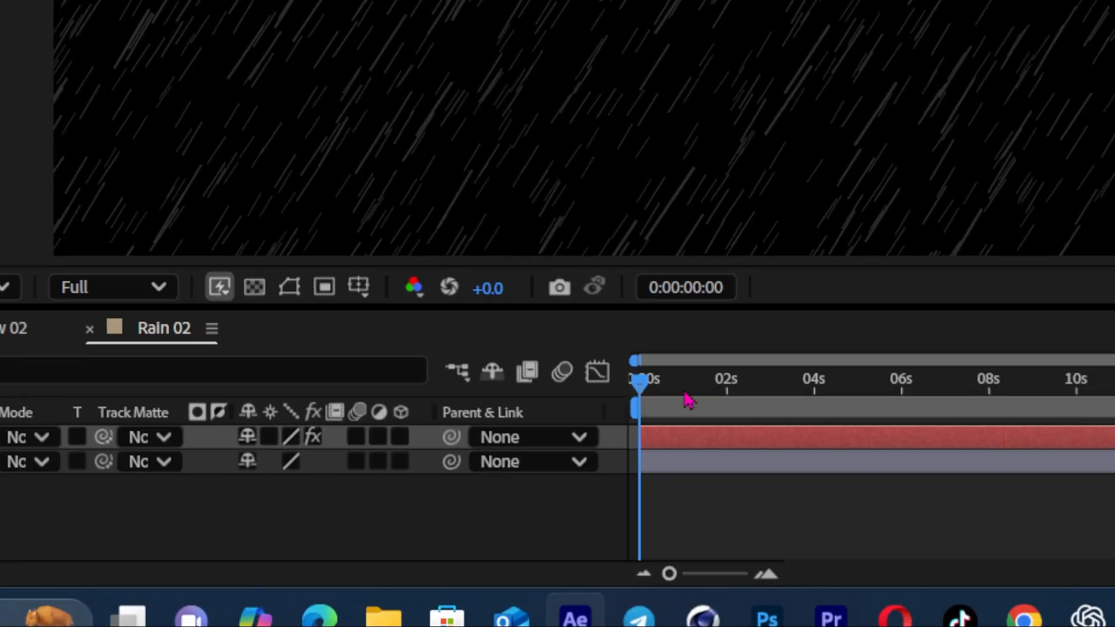
Preview the slanted rain, set CC Rainfall's Wind to 190, and turn off compositing with the original.
{"action": "key", "text": "space"}
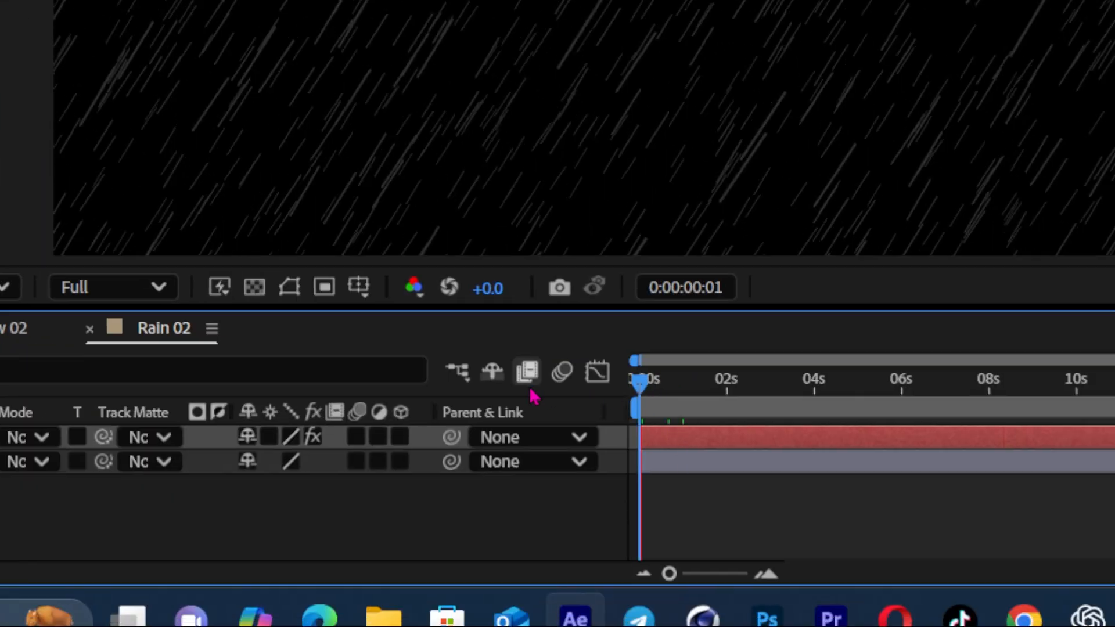
{"action": "key", "text": "space"}
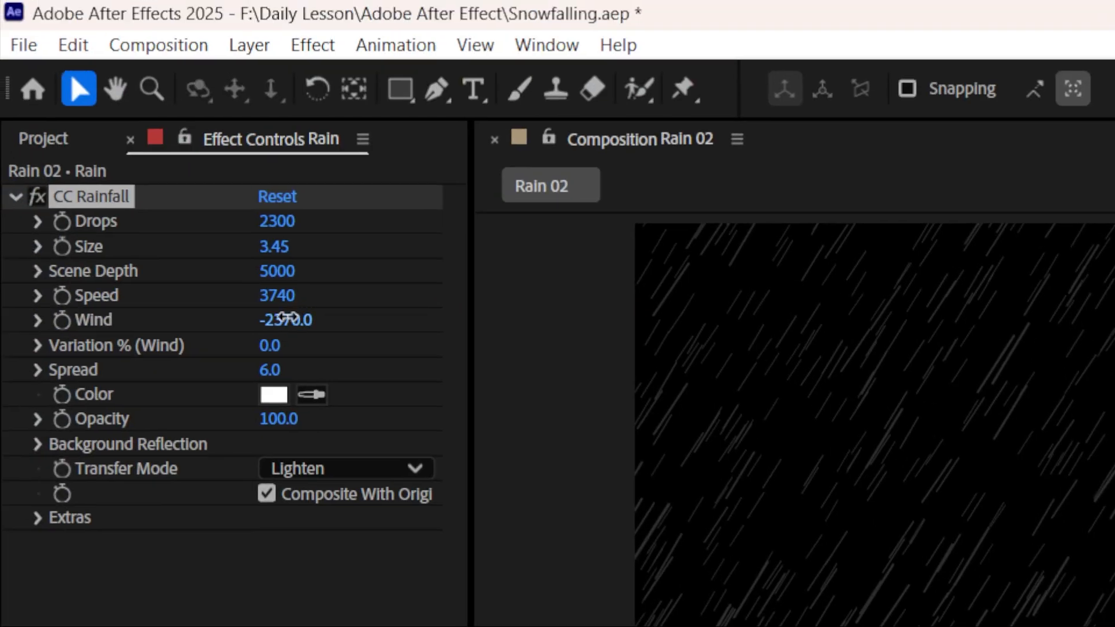
{"action": "left_click_drag", "start_coordinate": [286, 318], "coordinate": [705, 357]}
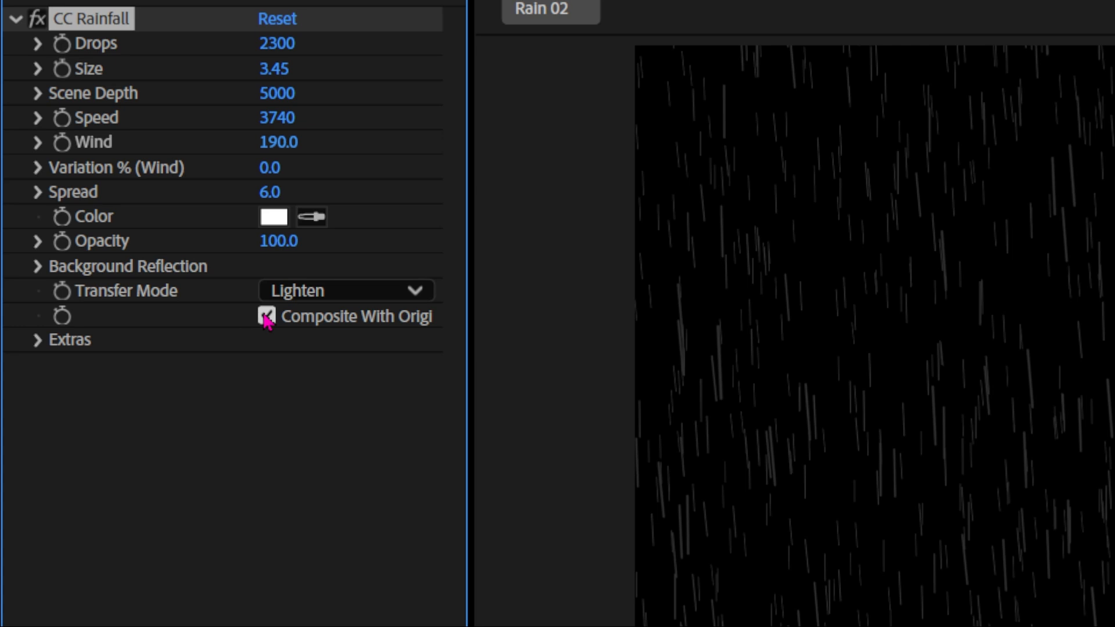
{"action": "left_click", "coordinate": [267, 316]}
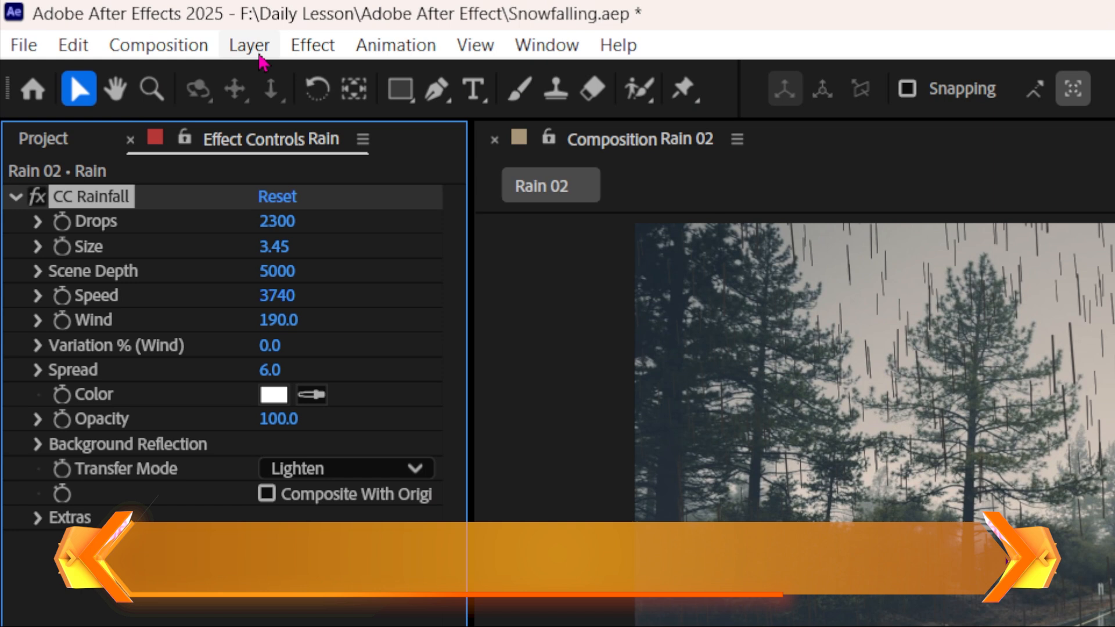
Change the Rain solid's color to white in its solid settings.
{"action": "left_click", "coordinate": [259, 53]}
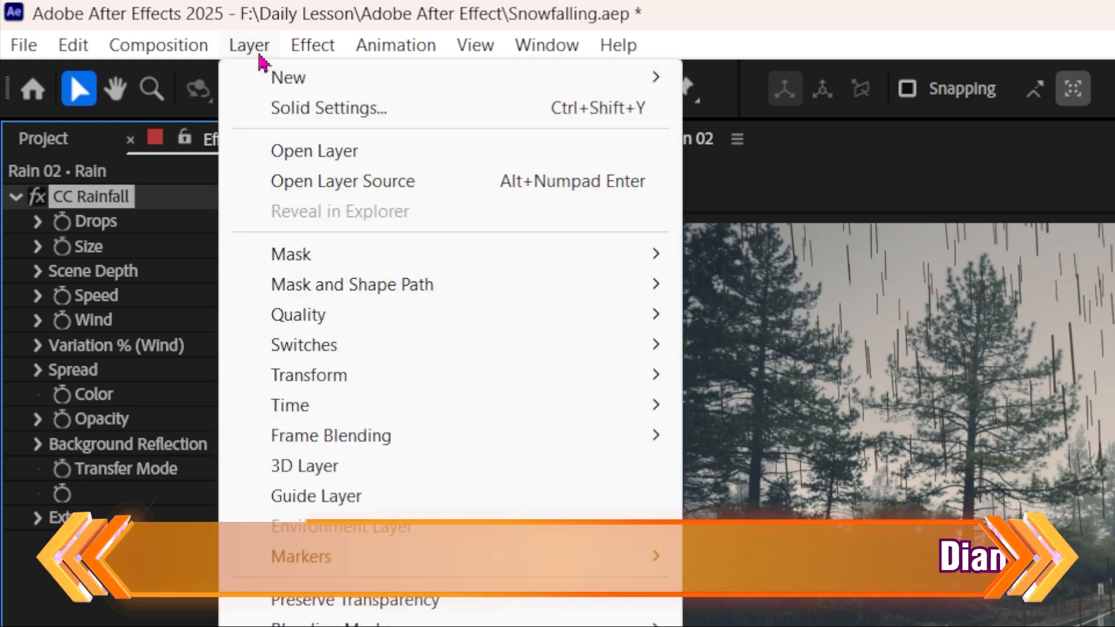
{"action": "left_click", "coordinate": [311, 112]}
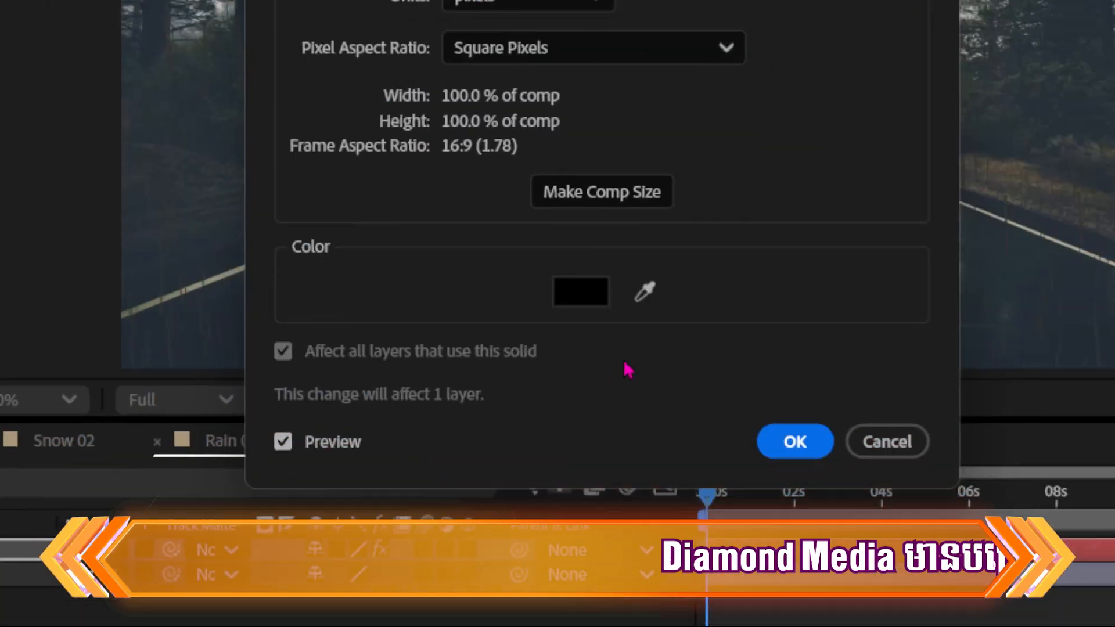
{"action": "left_click", "coordinate": [598, 296]}
{"action": "left_click_drag", "start_coordinate": [787, 324], "coordinate": [751, 267]}
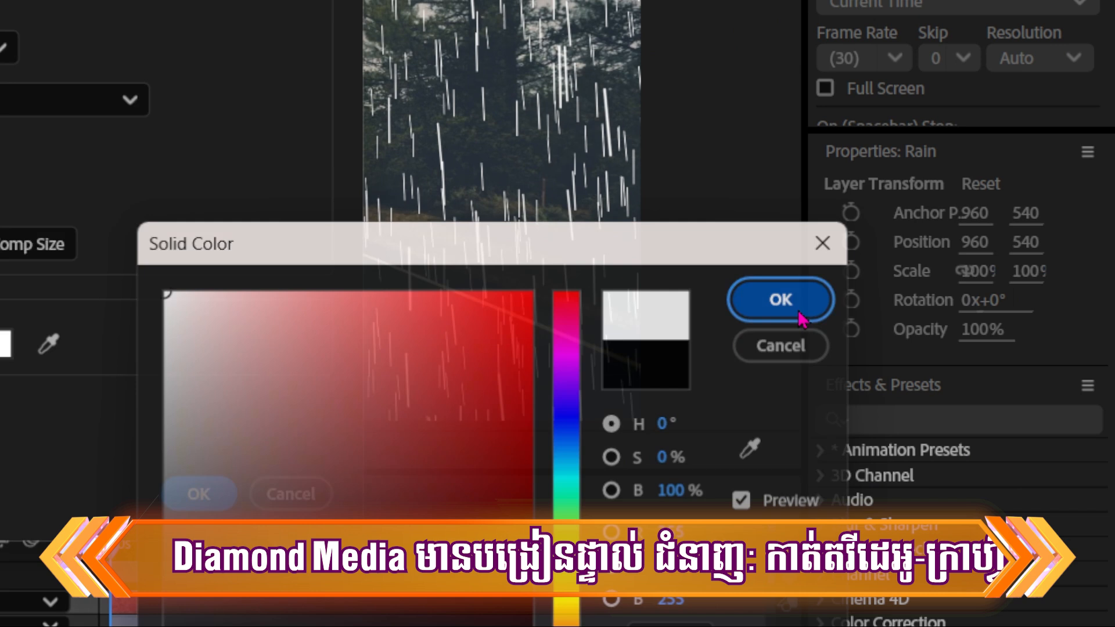
{"action": "left_click", "coordinate": [782, 299]}
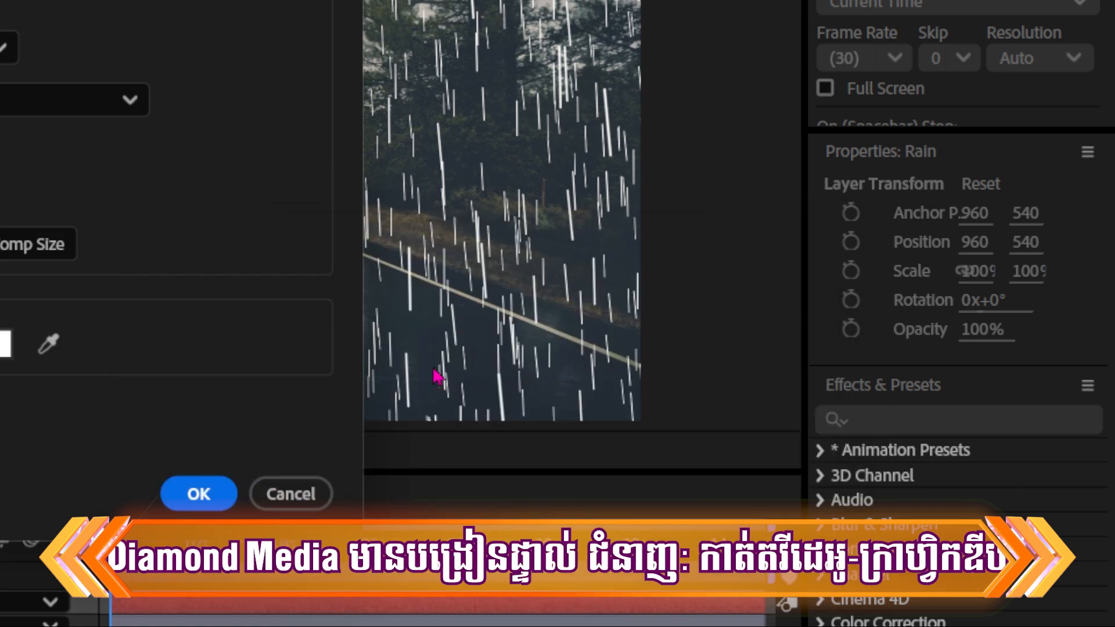
{"action": "left_click", "coordinate": [199, 493]}
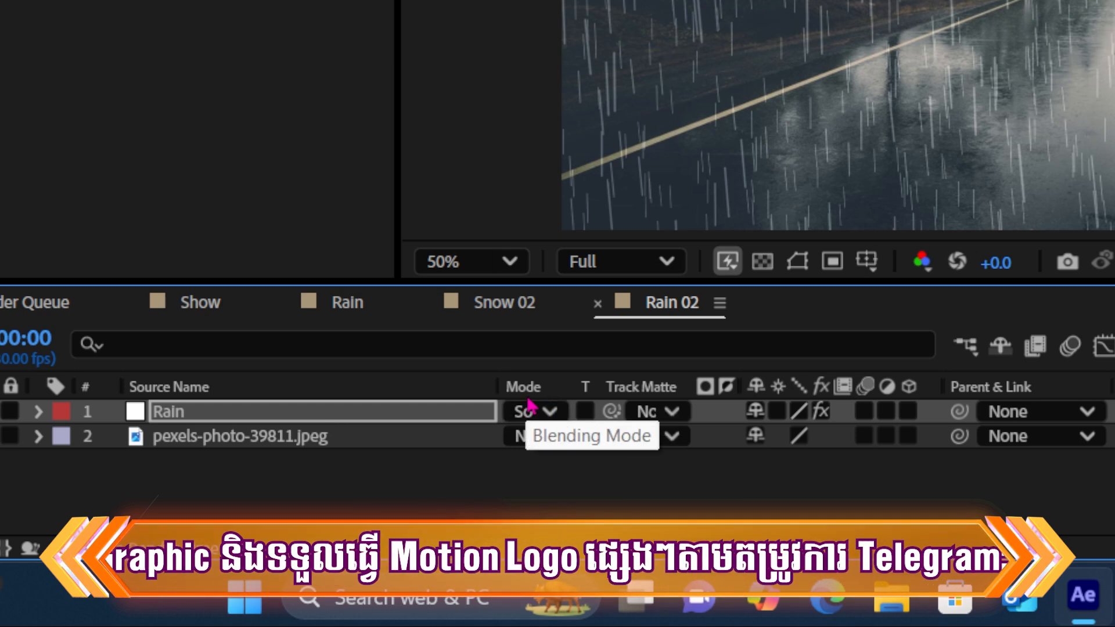
Try the Hard Light blending mode on the Rain layer, and switch it back to Soft Light.
{"action": "left_click", "coordinate": [546, 413]}
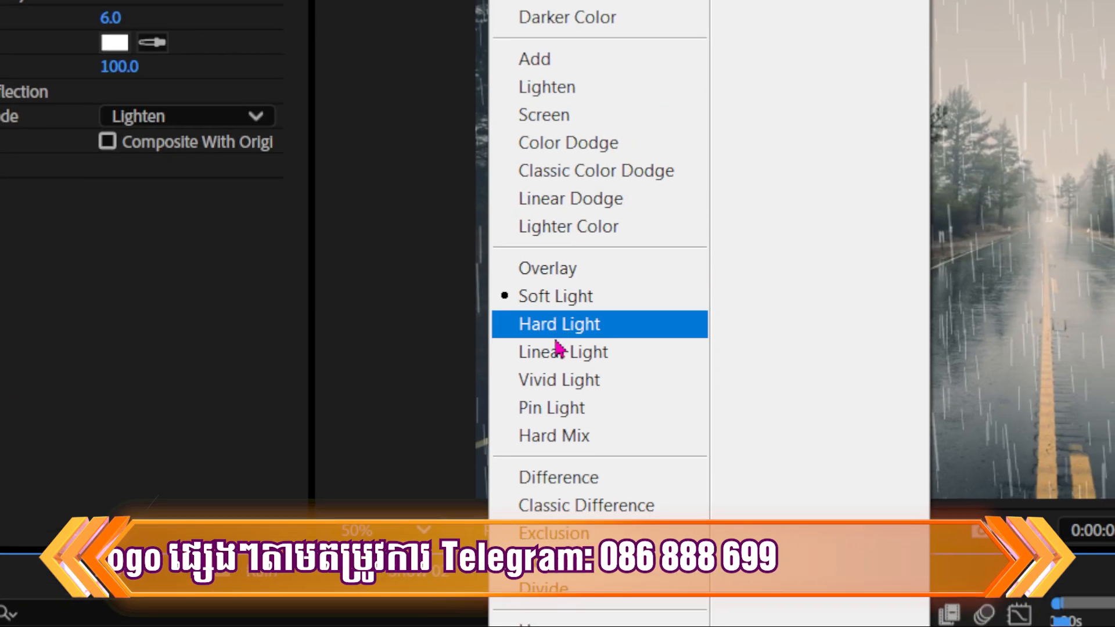
{"action": "left_click", "coordinate": [644, 85]}
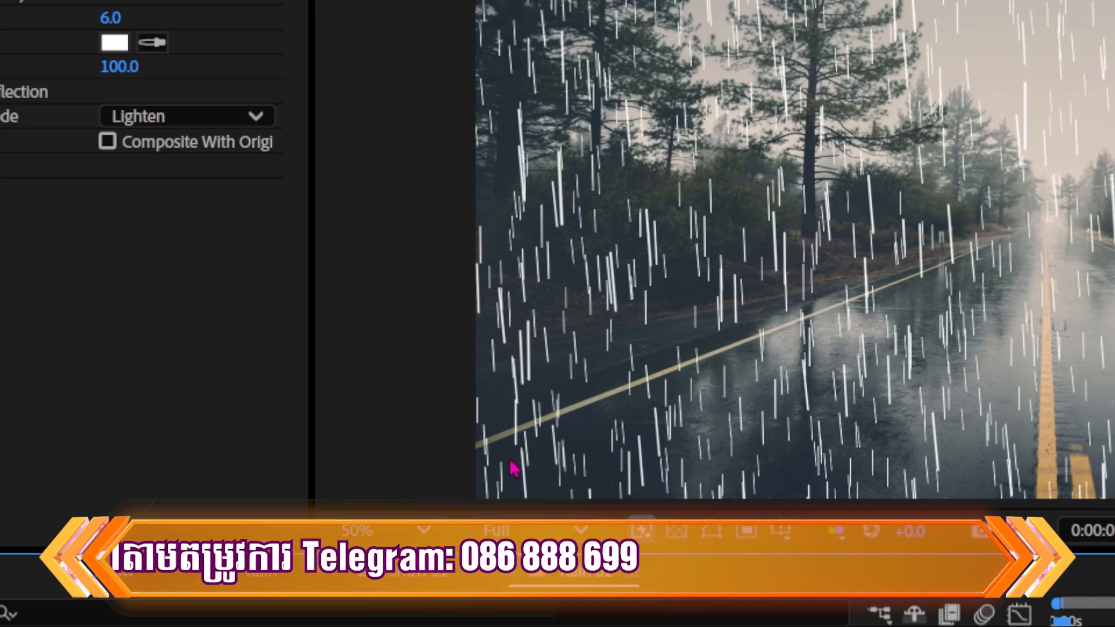
{"action": "left_click", "coordinate": [540, 416]}
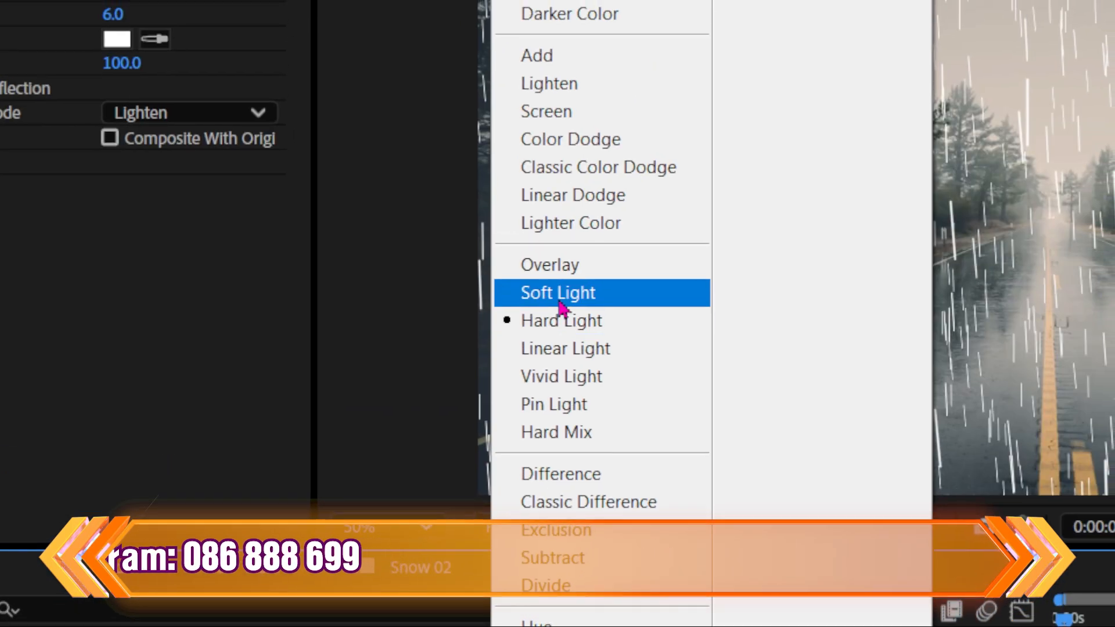
{"action": "left_click", "coordinate": [559, 296]}
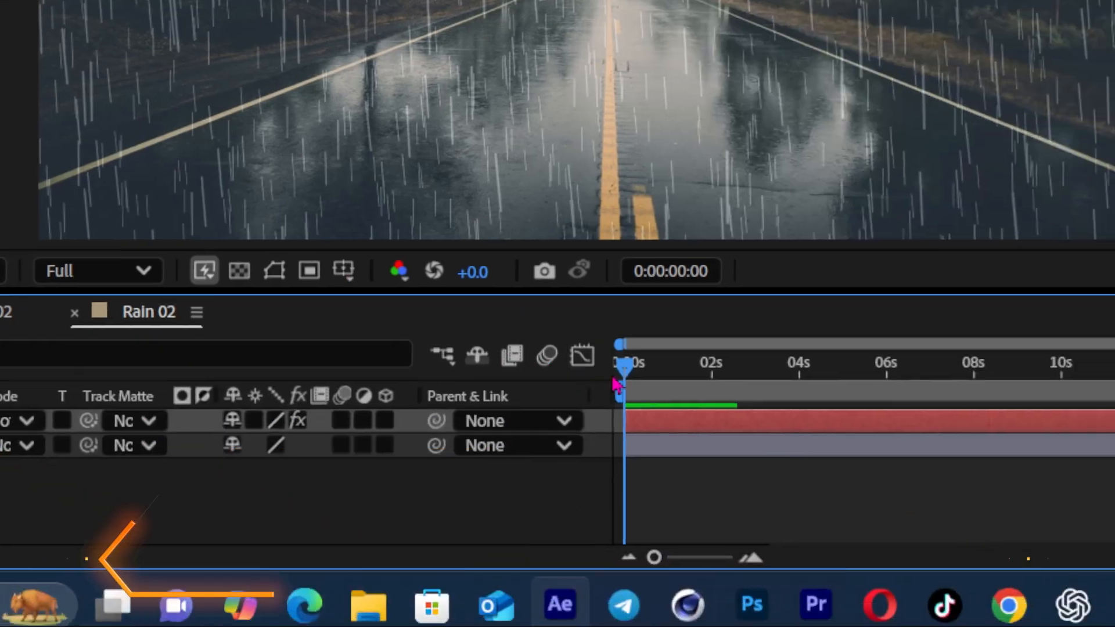
Preview the rain over the road photo in Rain 02 from the start.
{"action": "left_click_drag", "start_coordinate": [619, 381], "coordinate": [348, 376]}
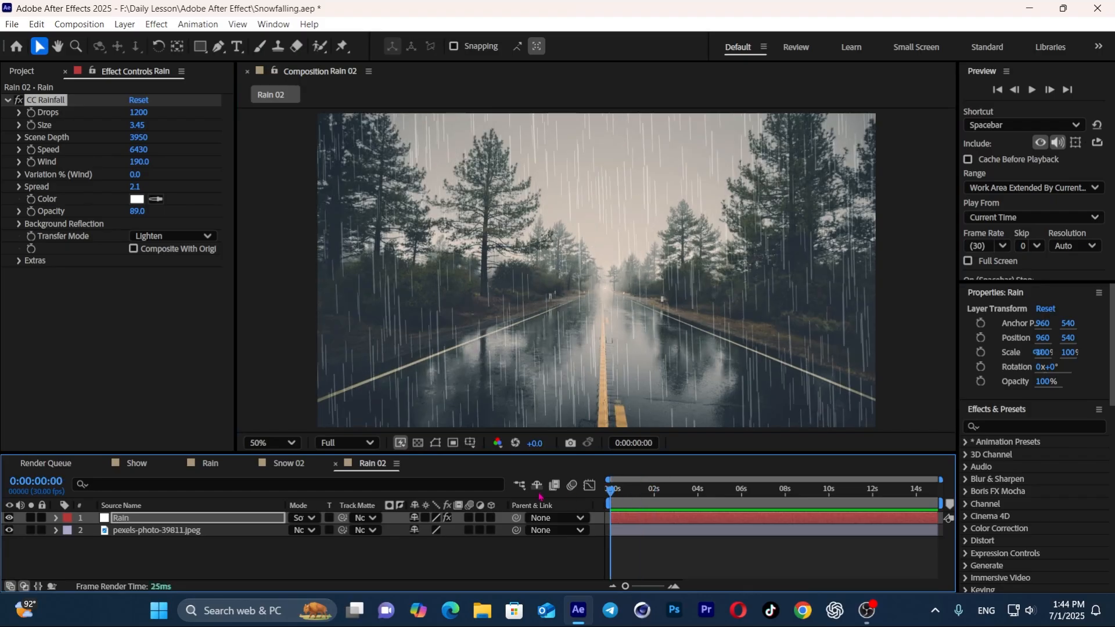
{"action": "key", "text": "space"}
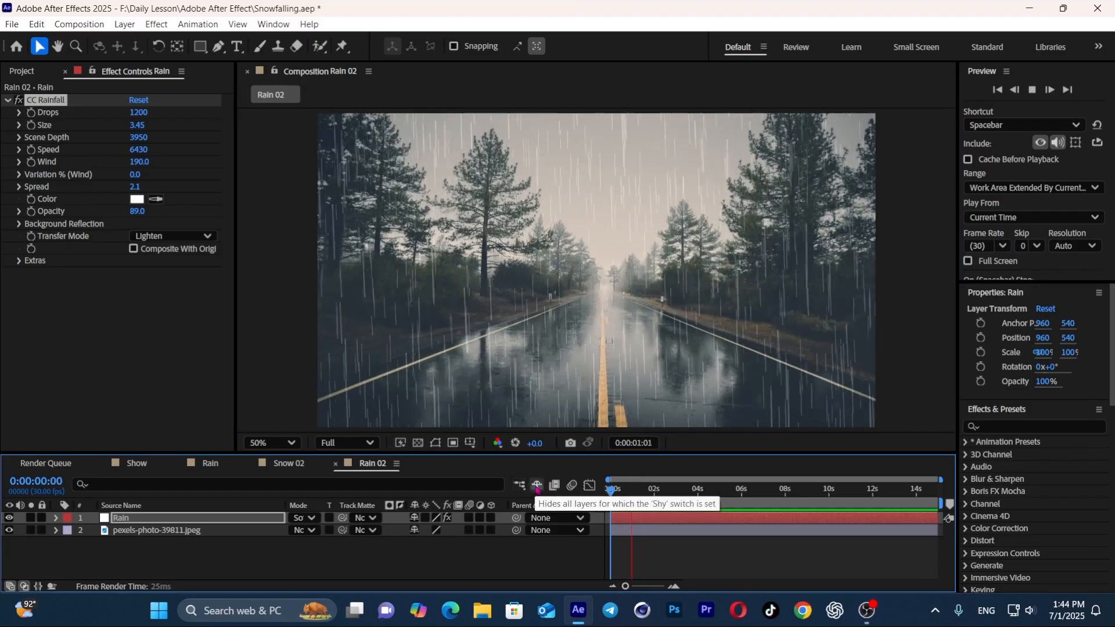
{"action": "key", "text": "space"}
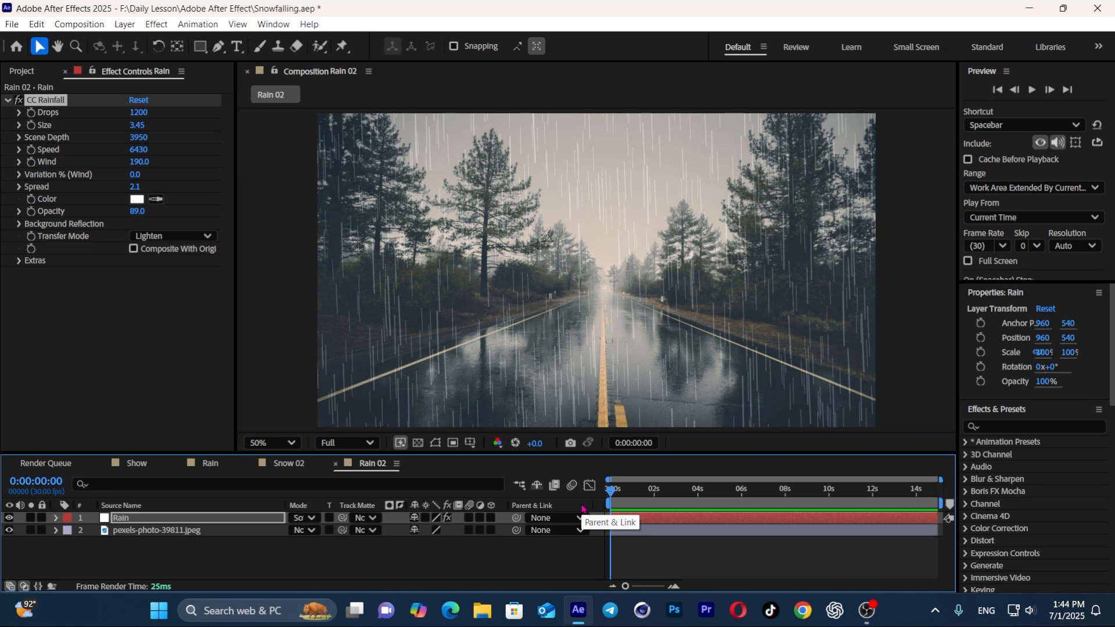
Open the finished Rain composition and preview its rain effect for comparison.
{"action": "left_click", "coordinate": [209, 464]}
{"action": "key", "text": "space"}
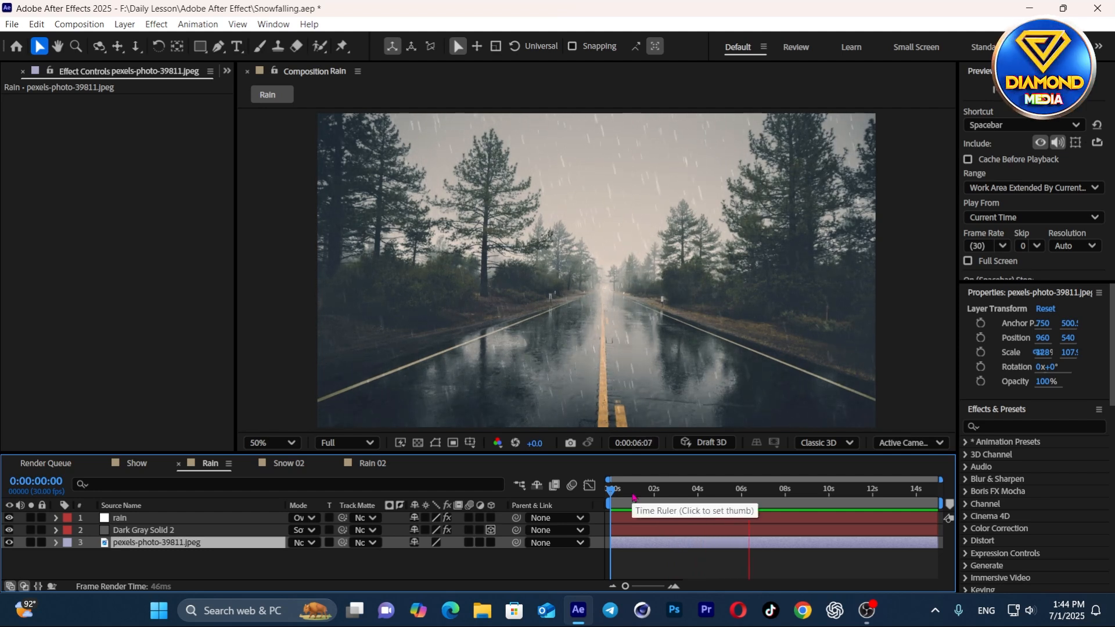
{"action": "key", "text": "space"}
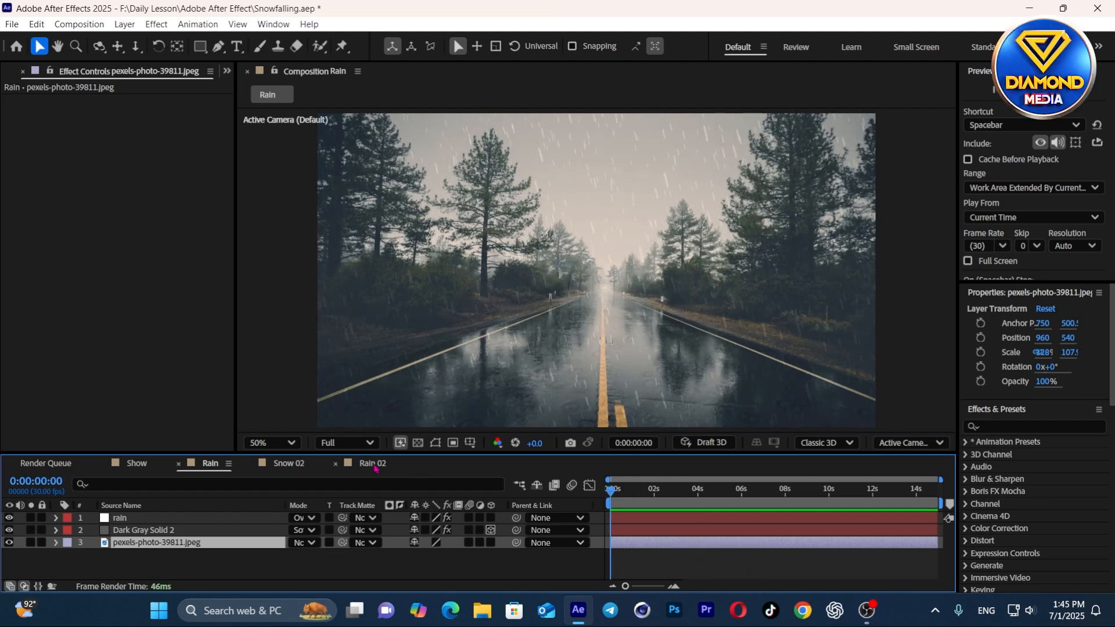
Add a full-size 1920 × 1080 gray solid, color 656565, to the Rain 02 composition.
{"action": "left_click", "coordinate": [373, 464]}
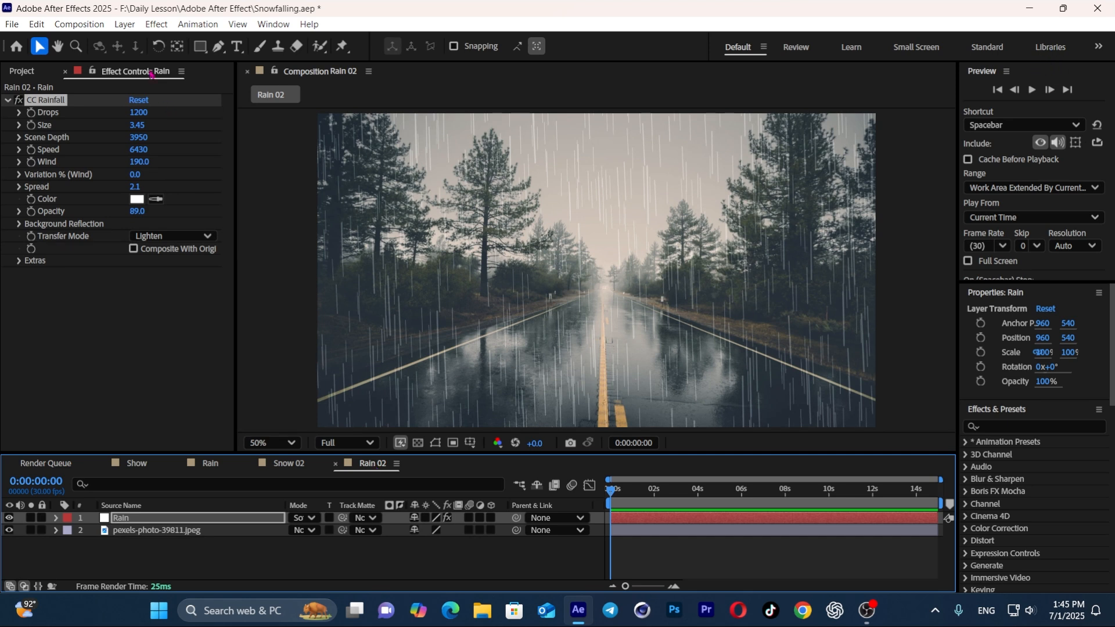
{"action": "left_click", "coordinate": [125, 25]}
{"action": "mouse_move", "coordinate": [150, 41]}
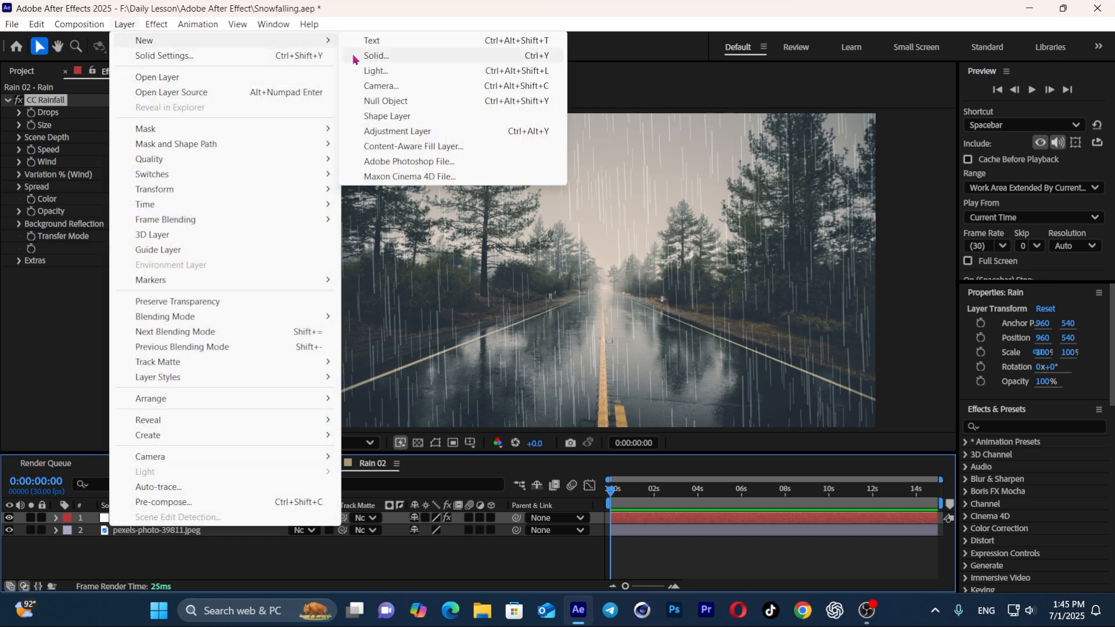
{"action": "left_click", "coordinate": [376, 56]}
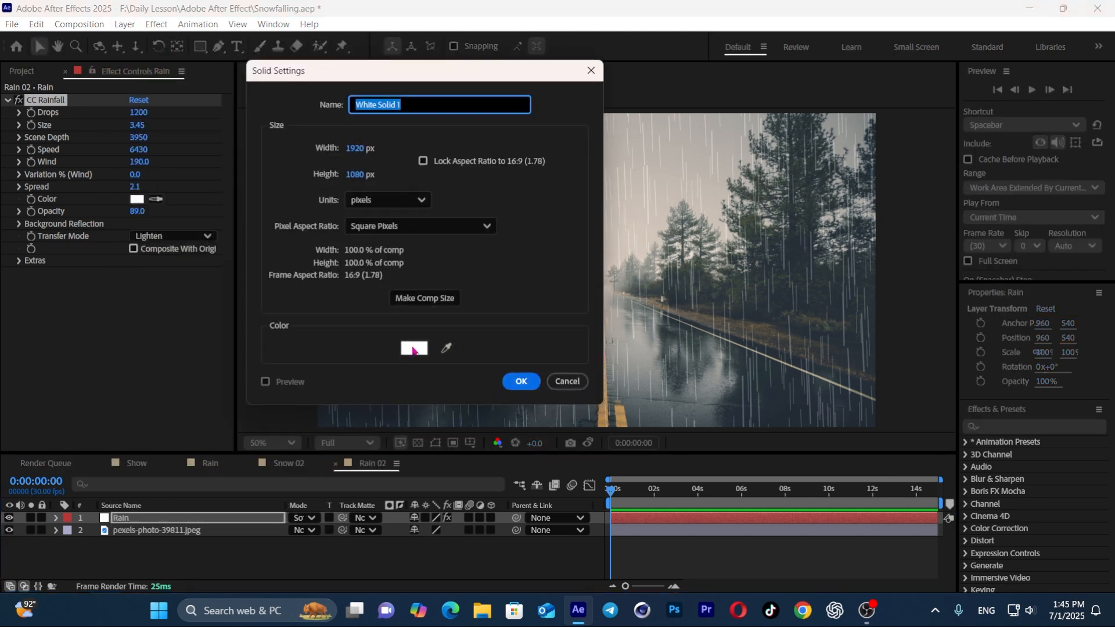
{"action": "left_click", "coordinate": [413, 349]}
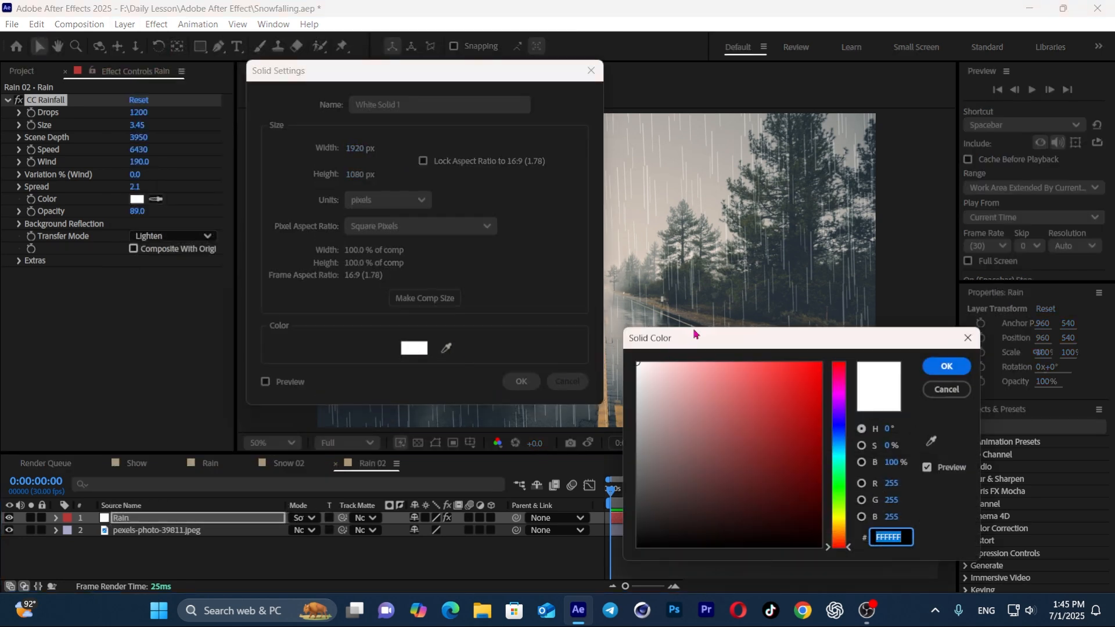
{"action": "left_click_drag", "start_coordinate": [694, 333], "coordinate": [597, 201]}
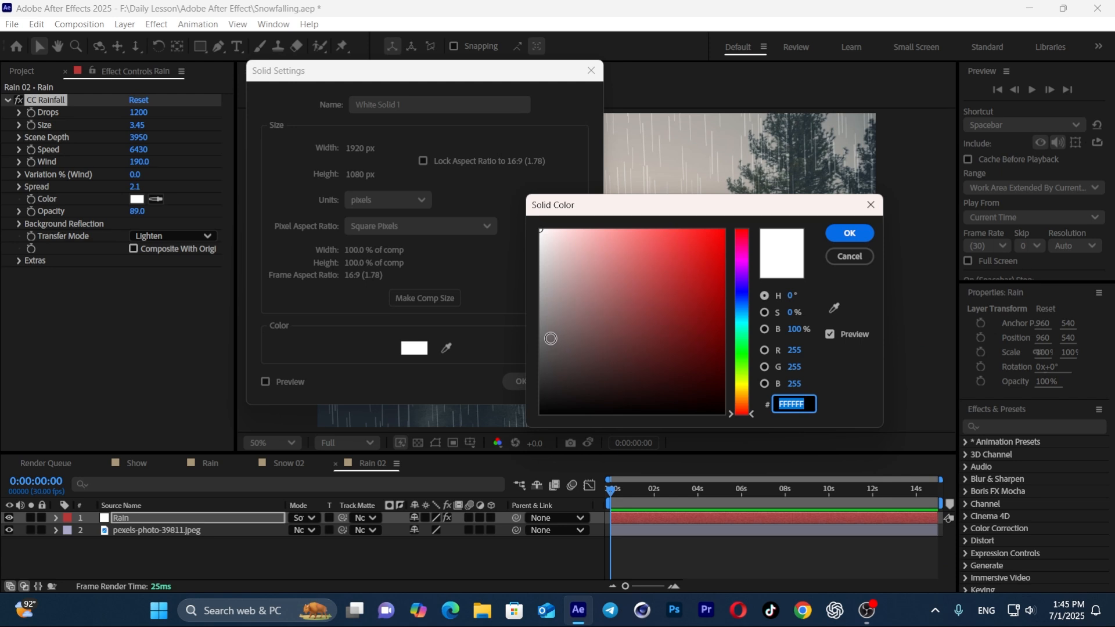
{"action": "left_click_drag", "start_coordinate": [551, 338], "coordinate": [533, 340]}
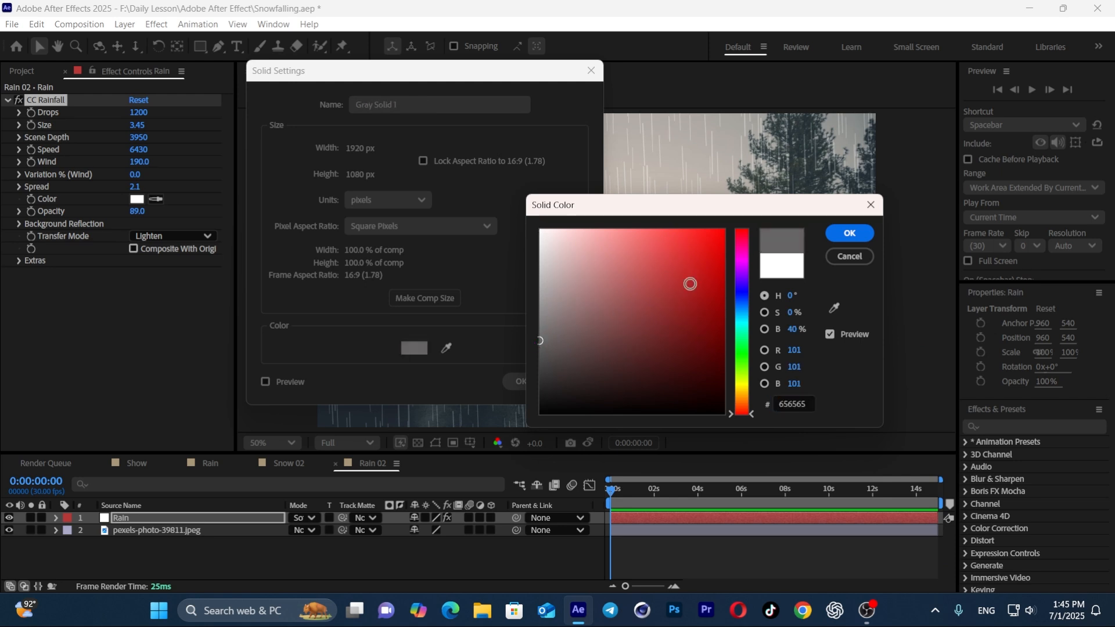
{"action": "left_click", "coordinate": [854, 235]}
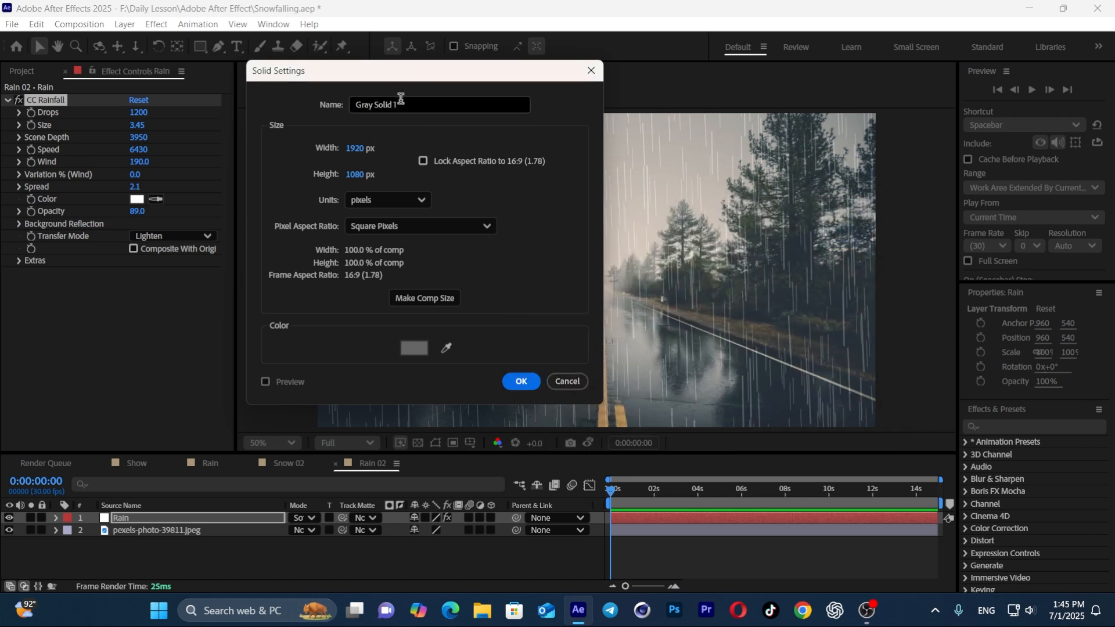
{"action": "left_click", "coordinate": [523, 383]}
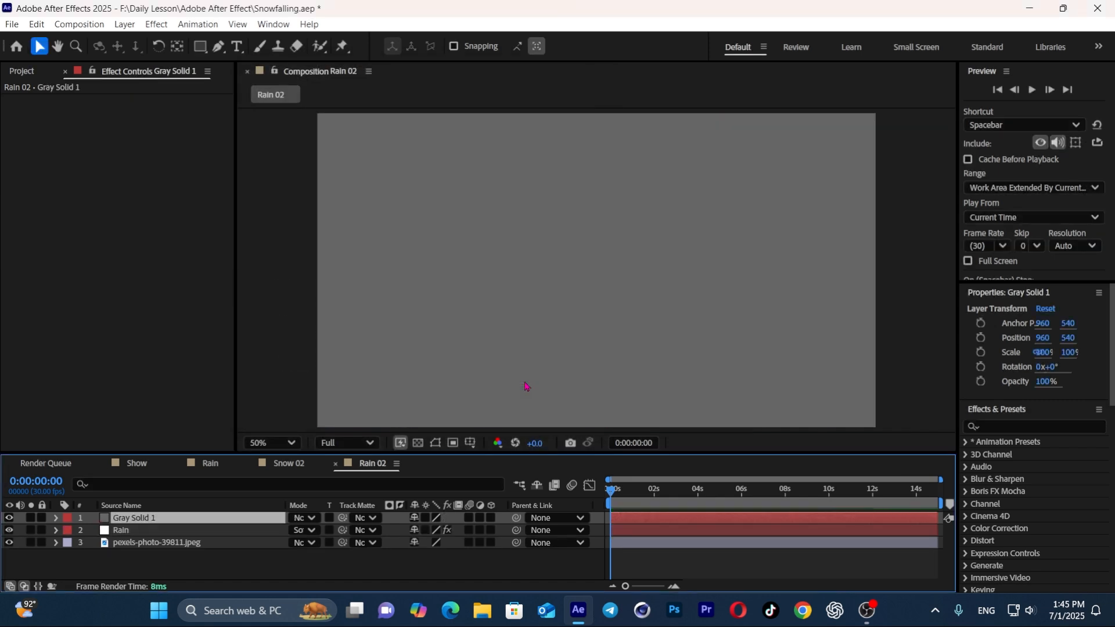
Apply the CC Drizzle simulation effect to the gray solid.
{"action": "left_click", "coordinate": [156, 24]}
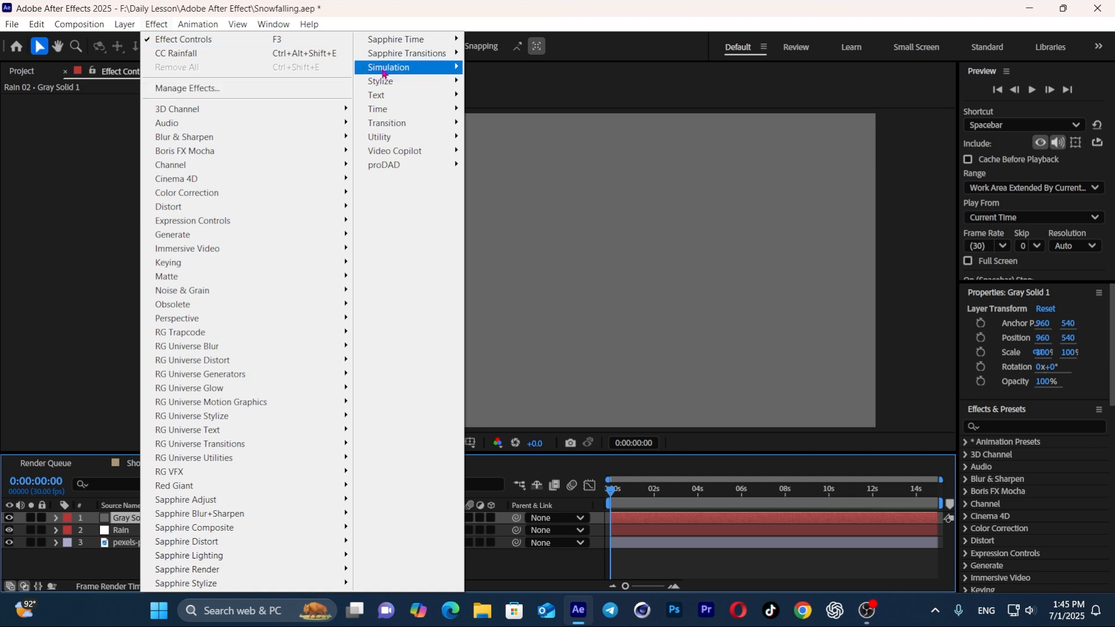
{"action": "mouse_move", "coordinate": [396, 72]}
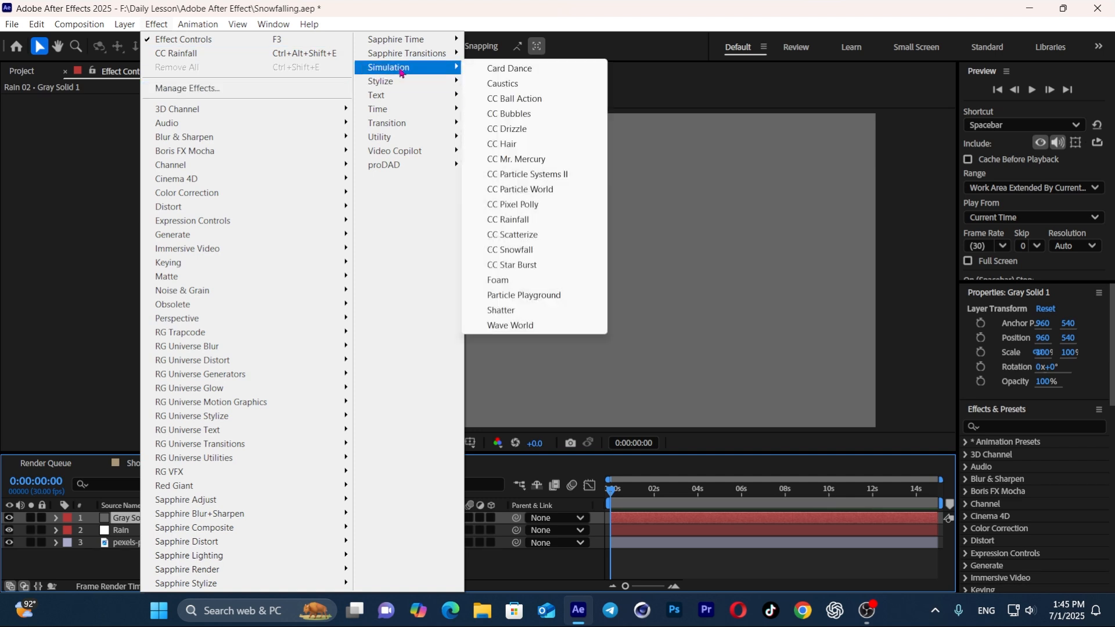
{"action": "left_click", "coordinate": [526, 130]}
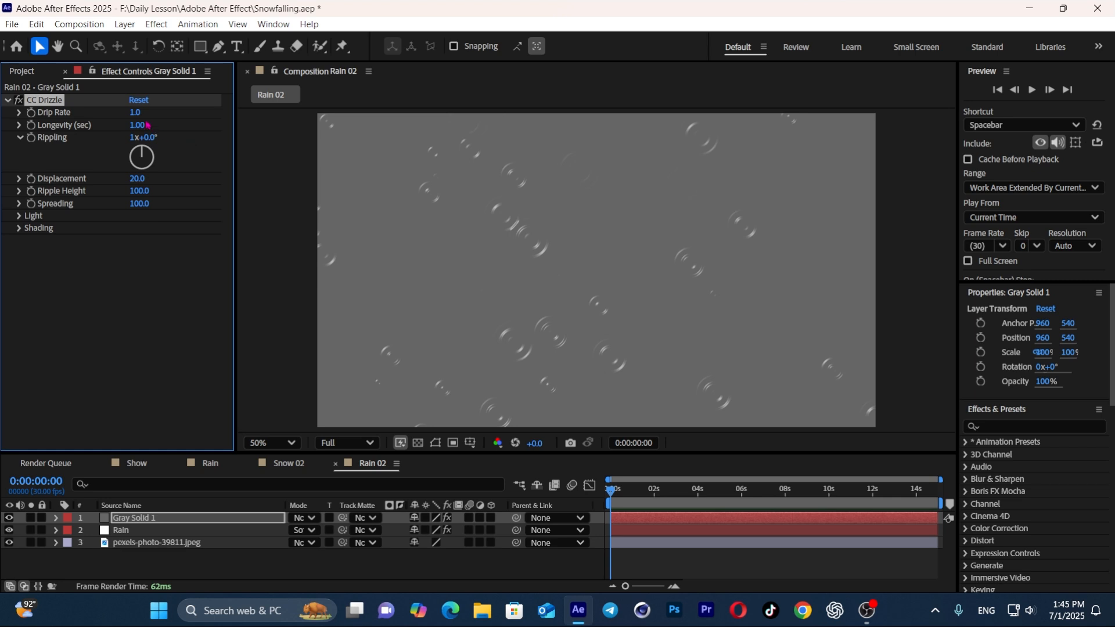
Set CC Drizzle's Drip Rate to 1.8, Longevity to 1.78, Rippling to 2x, Displacement to 35 and Spreading to 73.
{"action": "left_click_drag", "start_coordinate": [154, 112], "coordinate": [195, 113]}
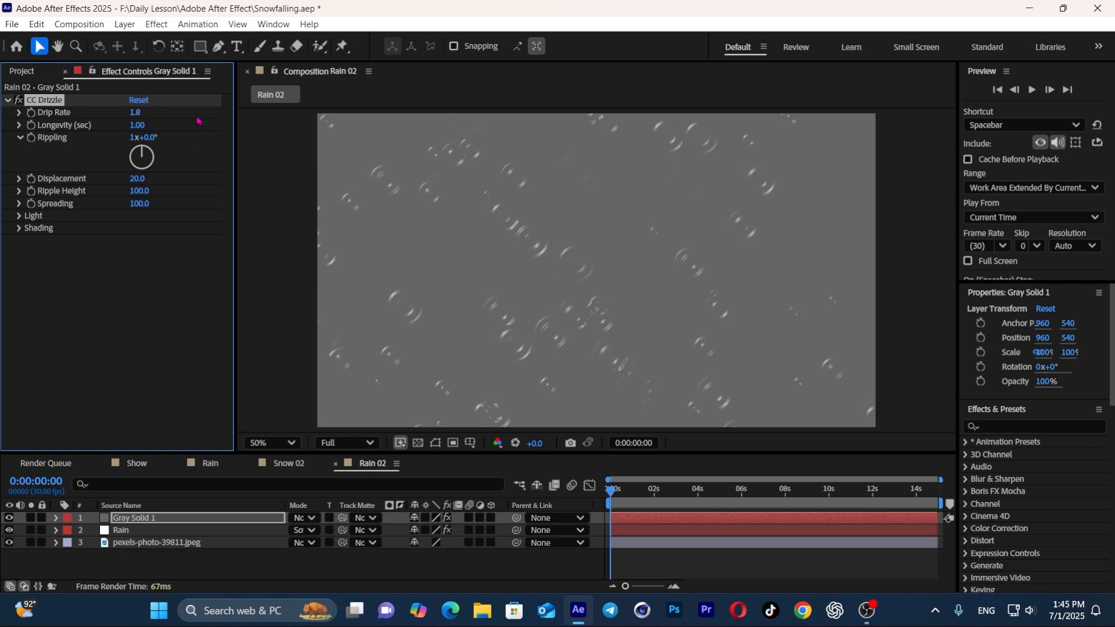
{"action": "left_click_drag", "start_coordinate": [137, 125], "coordinate": [196, 124]}
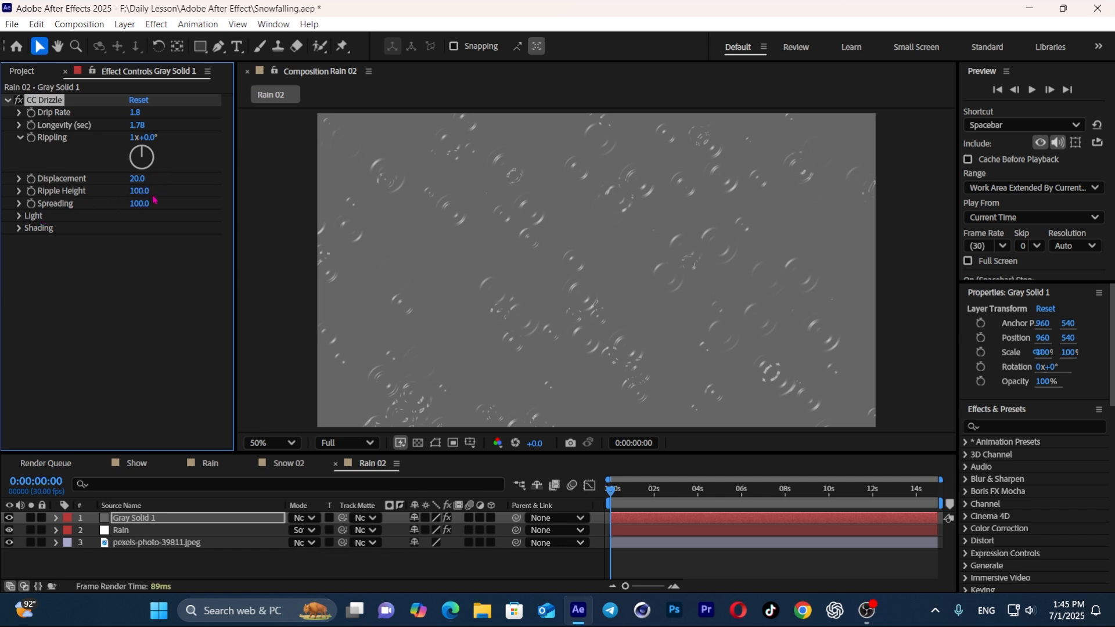
{"action": "mouse_move", "coordinate": [139, 179]}
{"action": "left_mouse_down"}
{"action": "mouse_move", "coordinate": [107, 179]}
{"action": "mouse_move", "coordinate": [141, 179]}
{"action": "left_mouse_up"}
{"action": "mouse_move", "coordinate": [140, 204]}
{"action": "left_mouse_down"}
{"action": "mouse_move", "coordinate": [76, 213]}
{"action": "mouse_move", "coordinate": [124, 199]}
{"action": "left_mouse_up"}
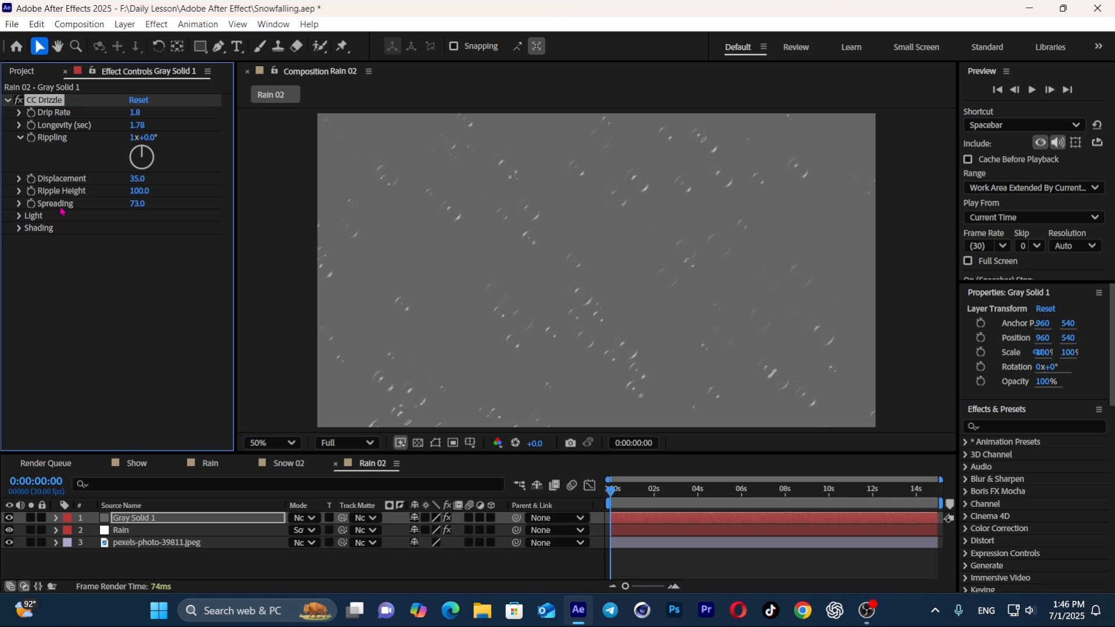
{"action": "left_click", "coordinate": [19, 228]}
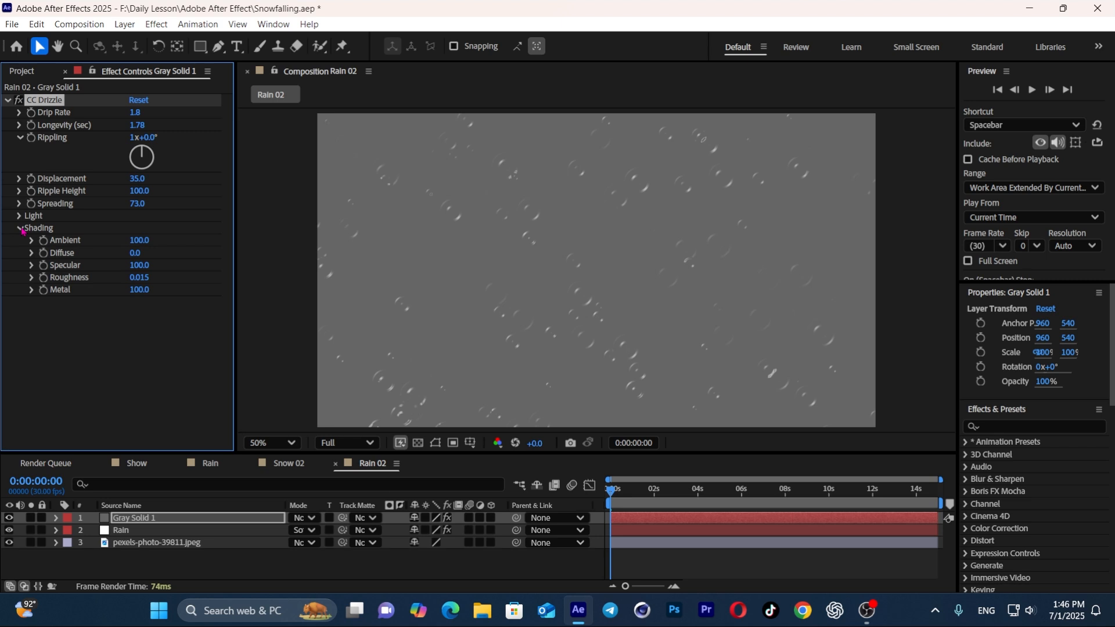
{"action": "left_click", "coordinate": [21, 229]}
{"action": "left_click_drag", "start_coordinate": [632, 494], "coordinate": [608, 503]}
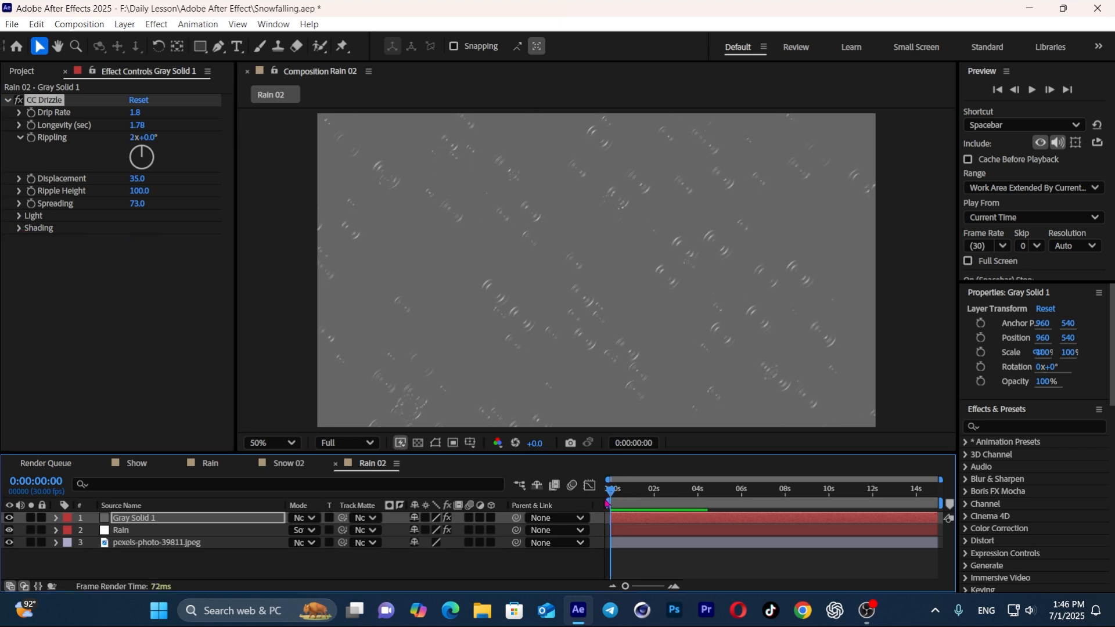
Make the gray solid a 3D layer in the Rain 02 timeline.
{"action": "left_click_drag", "start_coordinate": [610, 454], "coordinate": [617, 407]}
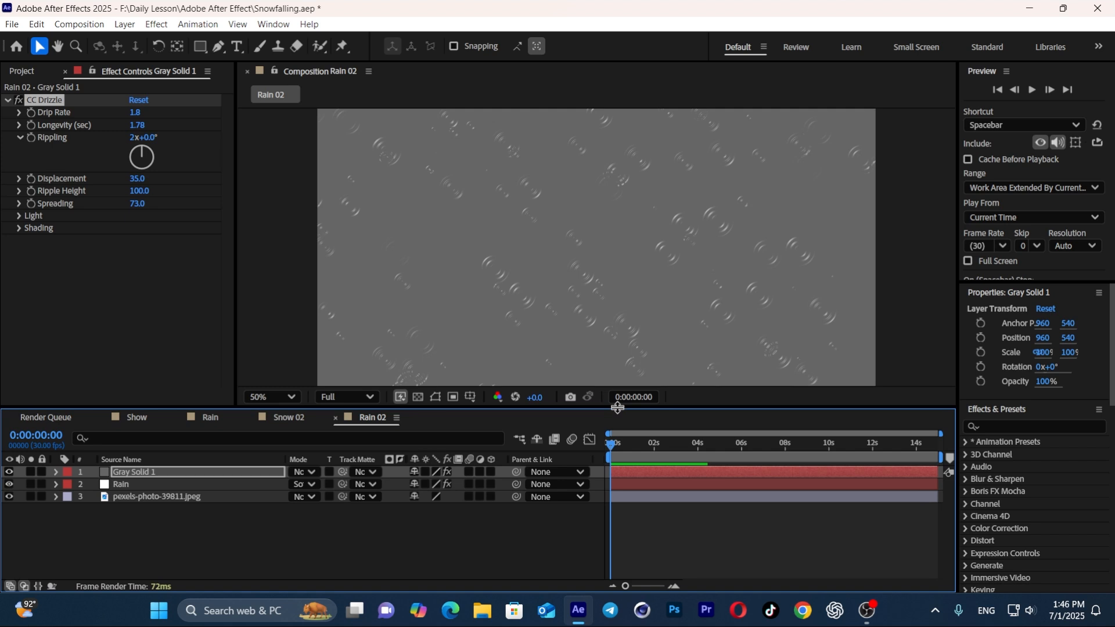
{"action": "key", "text": "comma"}
{"action": "key", "text": "period"}
{"action": "left_click", "coordinate": [491, 472]}
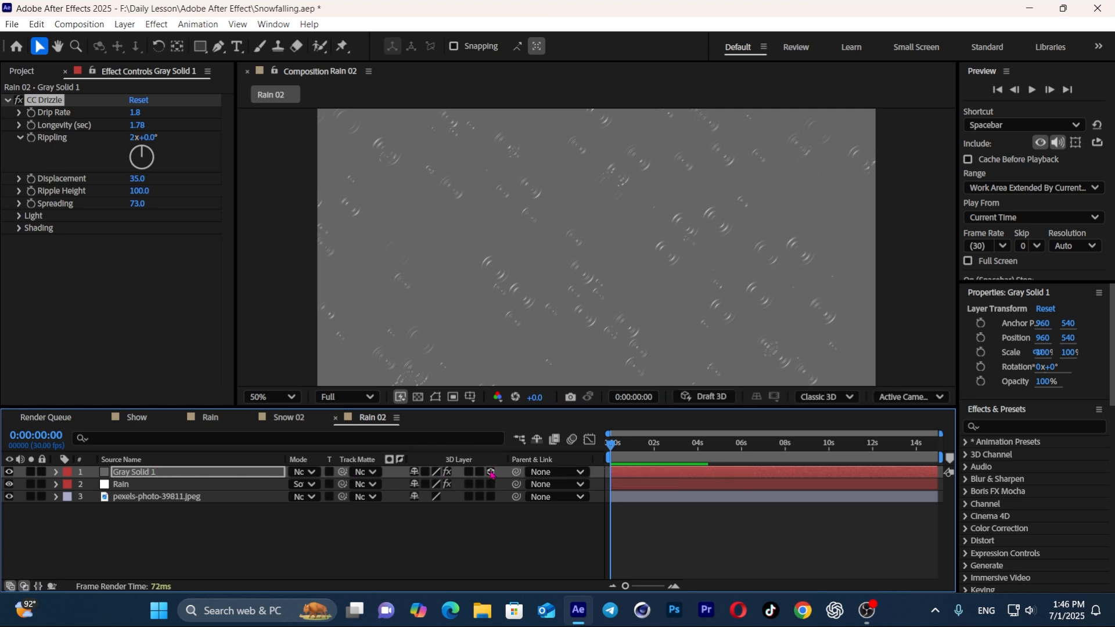
Toggle the timeline's layer switches and transfer mode columns off and back on.
{"action": "left_click", "coordinate": [24, 587]}
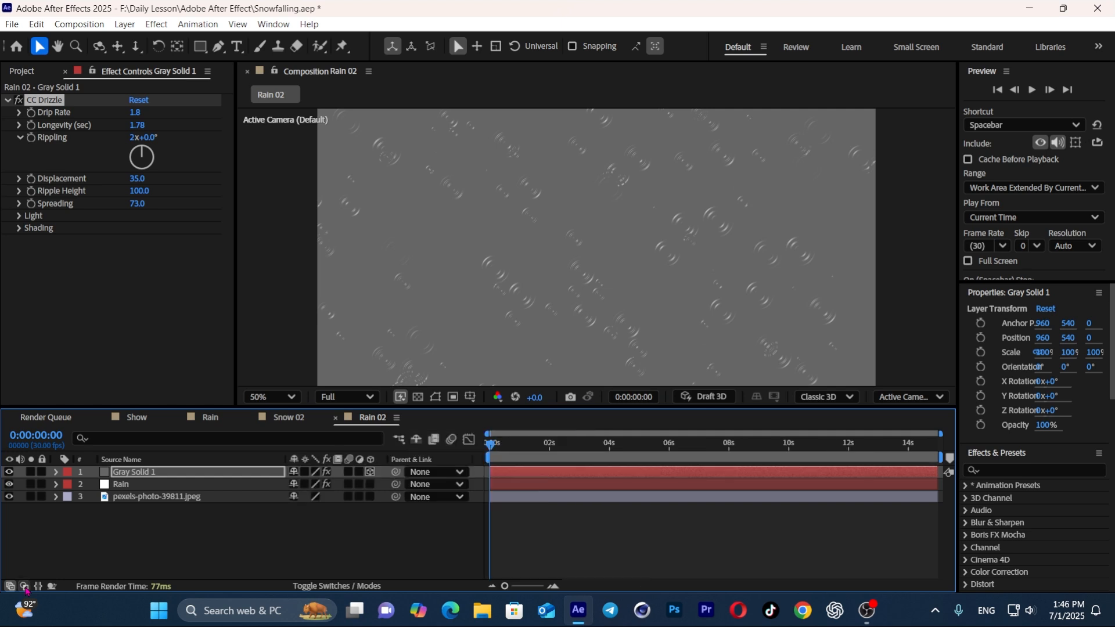
{"action": "left_click", "coordinate": [25, 587]}
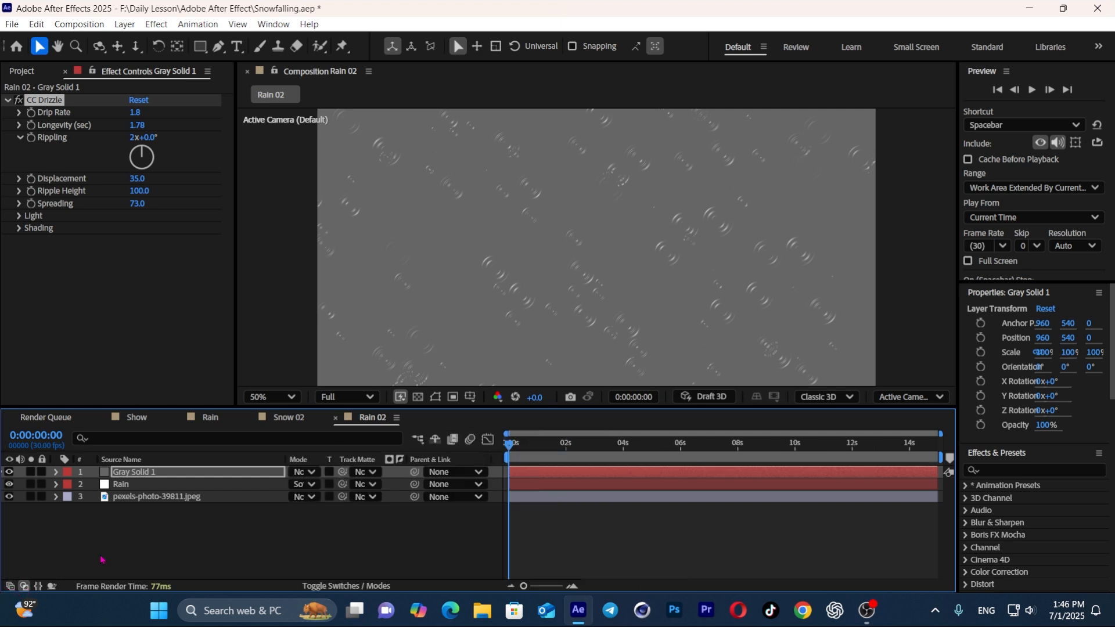
{"action": "left_click", "coordinate": [24, 587]}
{"action": "left_click", "coordinate": [25, 587]}
{"action": "left_click", "coordinate": [10, 588]}
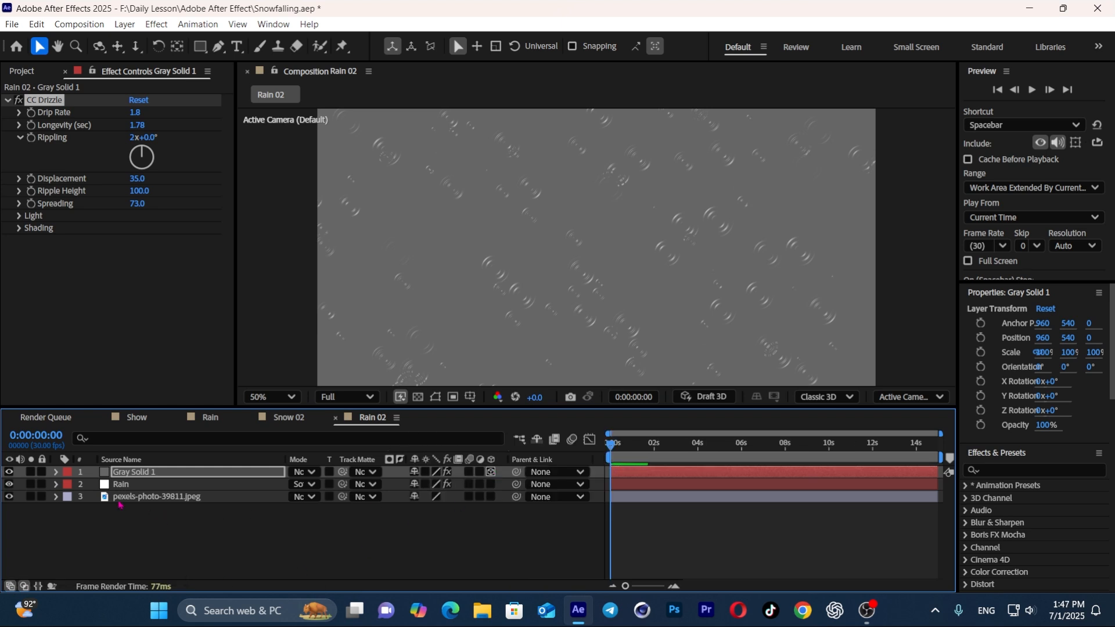
Tilt the gray solid back into a ground plane with an X Rotation of -77°.
{"action": "left_click", "coordinate": [57, 473]}
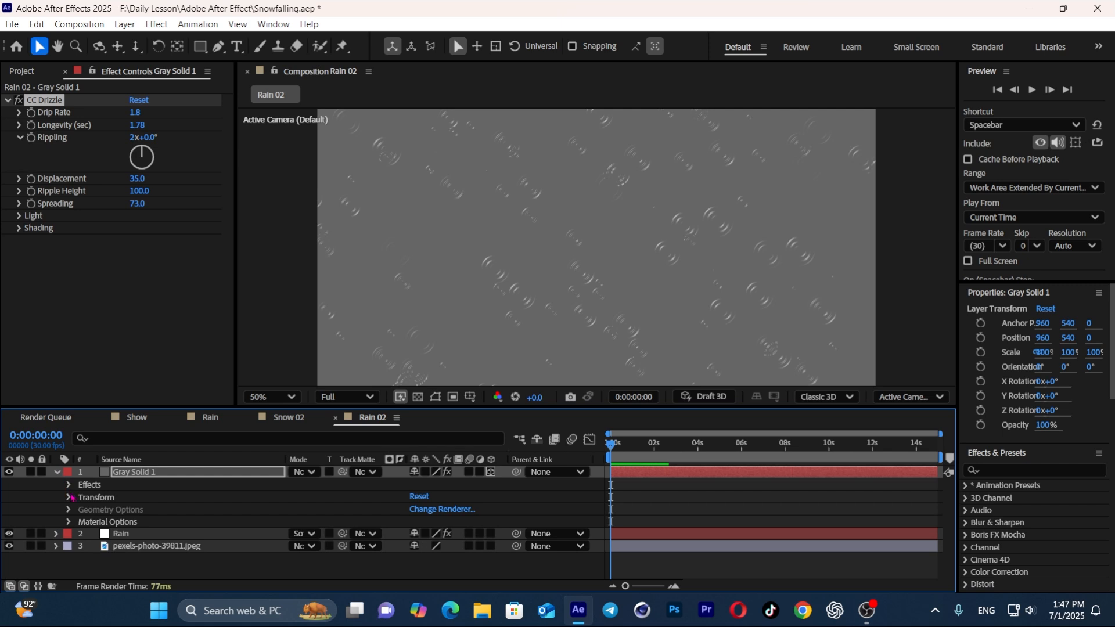
{"action": "left_click", "coordinate": [69, 498]}
{"action": "left_click_drag", "start_coordinate": [194, 409], "coordinate": [198, 344]}
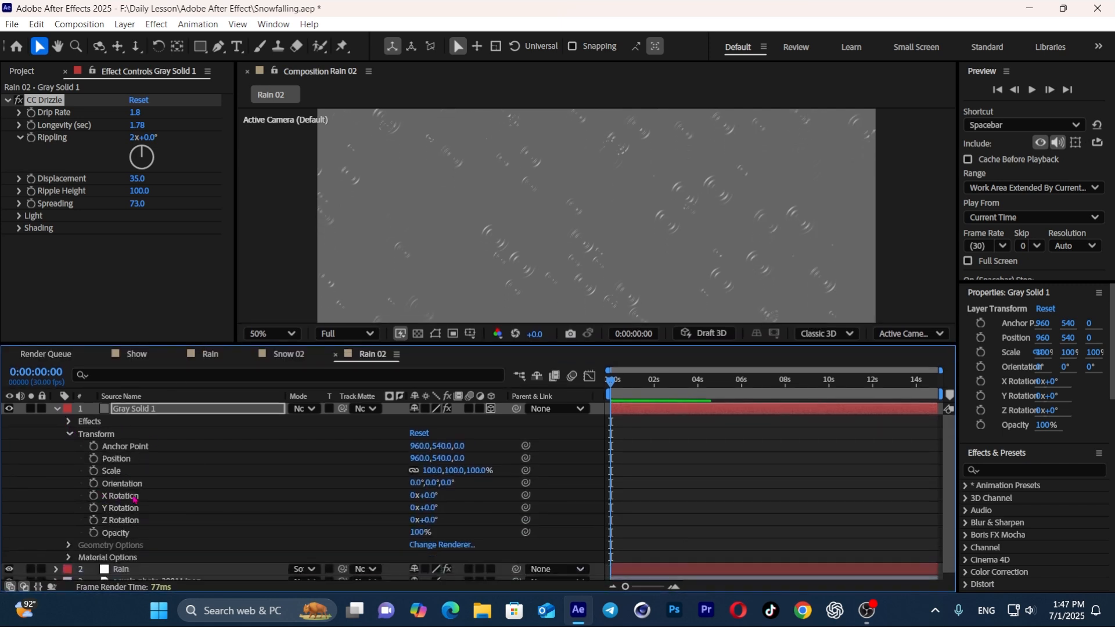
{"action": "left_click_drag", "start_coordinate": [425, 499], "coordinate": [384, 499]}
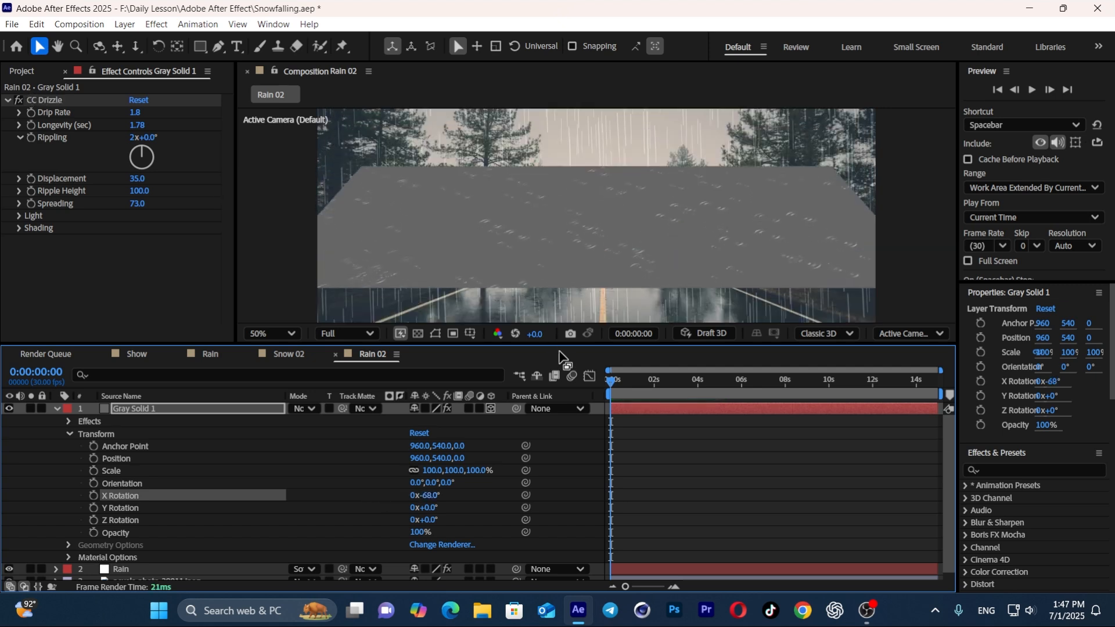
{"action": "left_click_drag", "start_coordinate": [566, 346], "coordinate": [564, 405]}
{"action": "scroll", "coordinate": [617, 311], "scroll_direction": "down", "scroll_amount": 1}
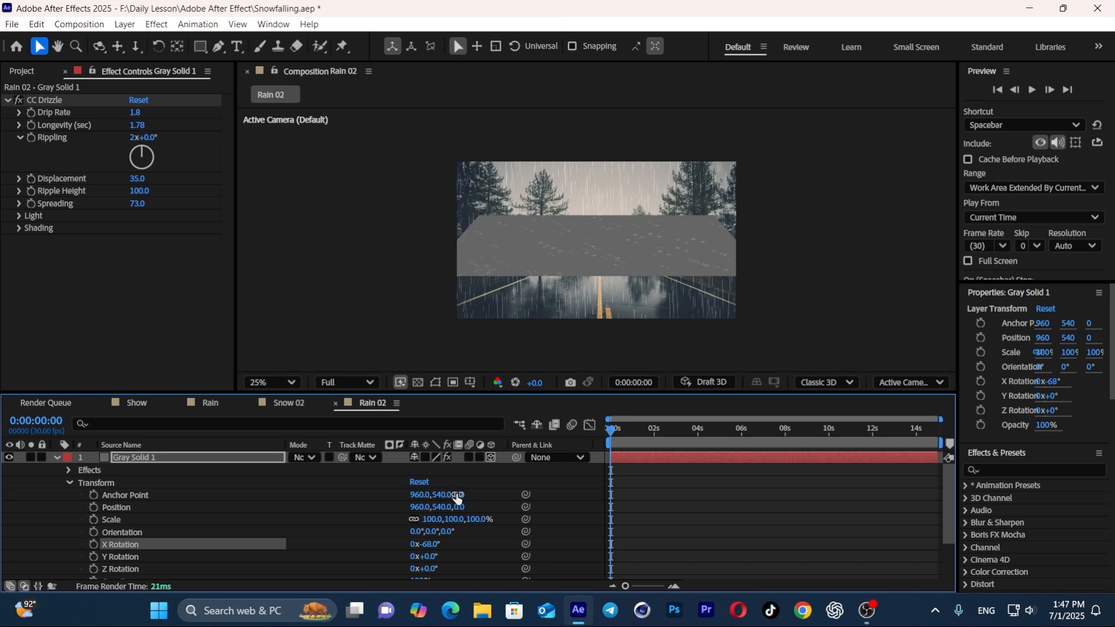
{"action": "left_click", "coordinate": [272, 382]}
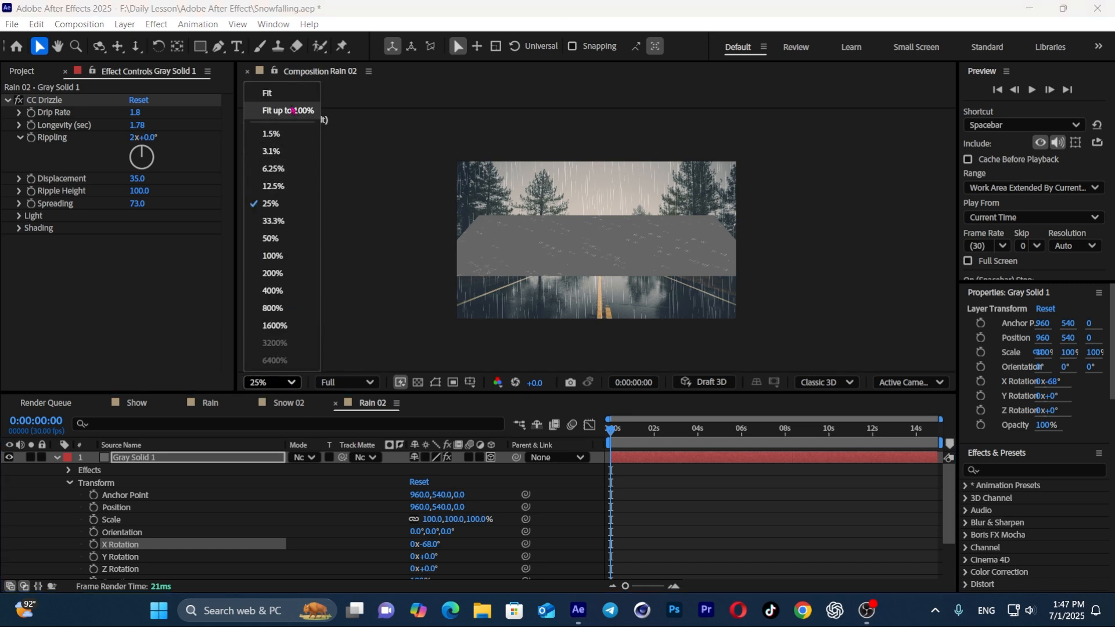
{"action": "left_click", "coordinate": [294, 110]}
{"action": "left_click_drag", "start_coordinate": [433, 546], "coordinate": [427, 544]}
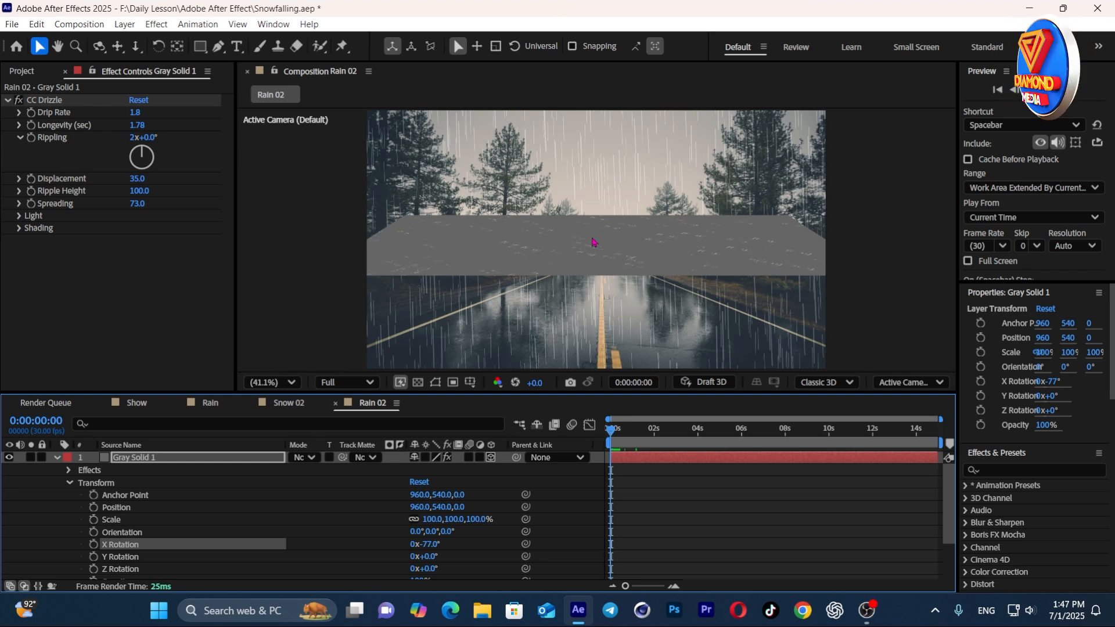
Fit the gray solid over the road with position 960, 797.1, 72.9, scale 108.4 × 199.3% and X Rotation -84°.
{"action": "left_click", "coordinate": [574, 292]}
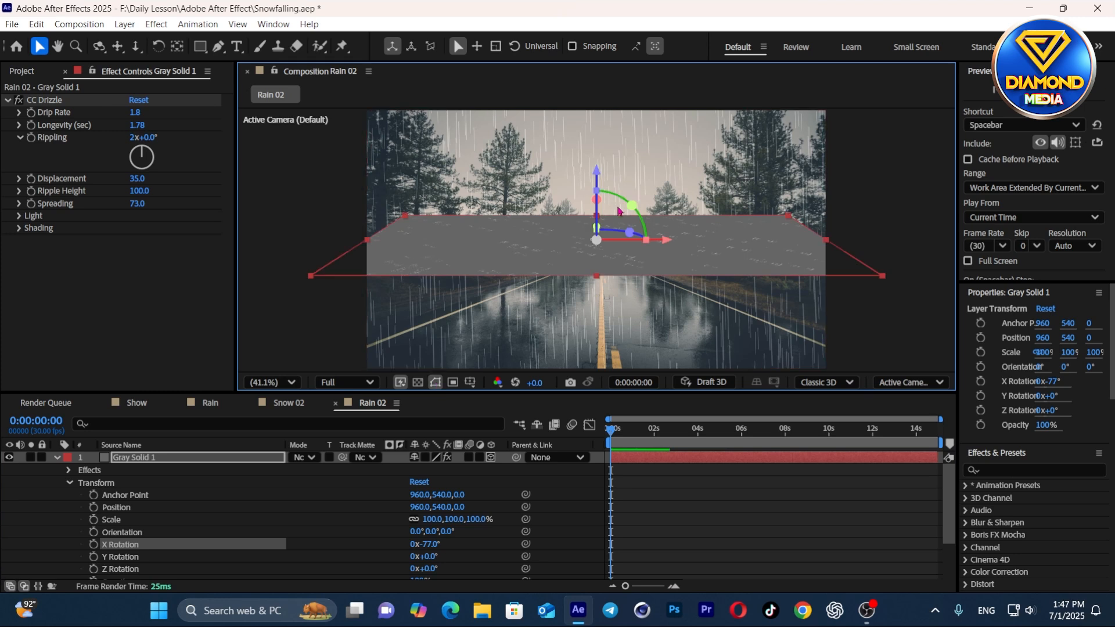
{"action": "left_click_drag", "start_coordinate": [600, 182], "coordinate": [598, 303]}
{"action": "left_click_drag", "start_coordinate": [410, 289], "coordinate": [422, 261]}
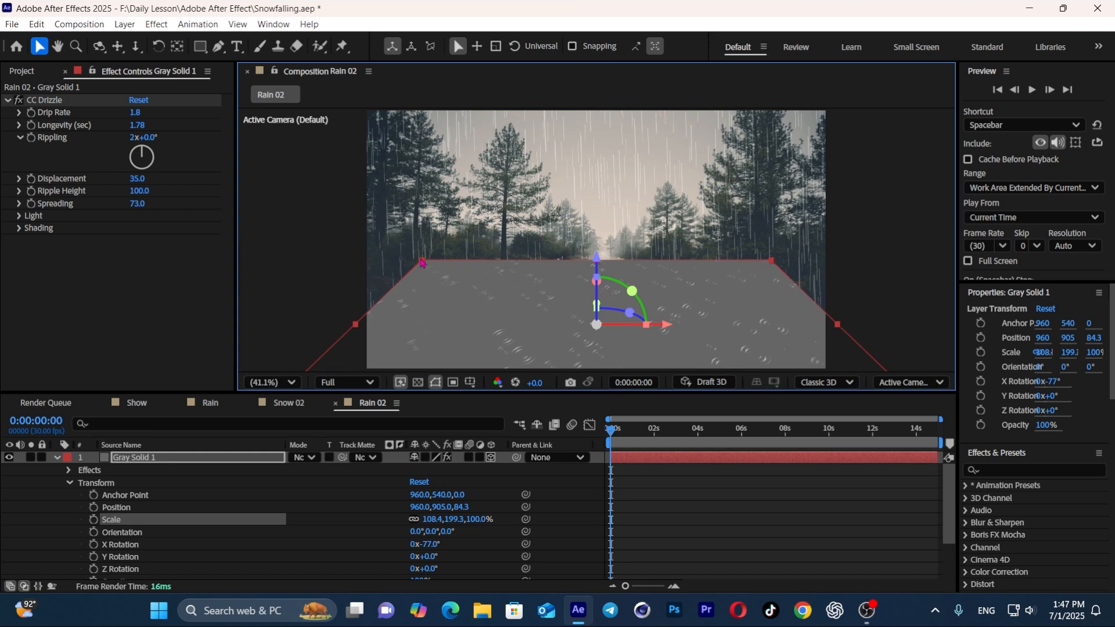
{"action": "left_click_drag", "start_coordinate": [429, 546], "coordinate": [425, 545]}
{"action": "left_click_drag", "start_coordinate": [598, 295], "coordinate": [593, 271]}
Preview the ripples on the tilted gray plane from the start of the composition.
{"action": "left_click_drag", "start_coordinate": [647, 435], "coordinate": [600, 441]}
{"action": "key", "text": "space"}
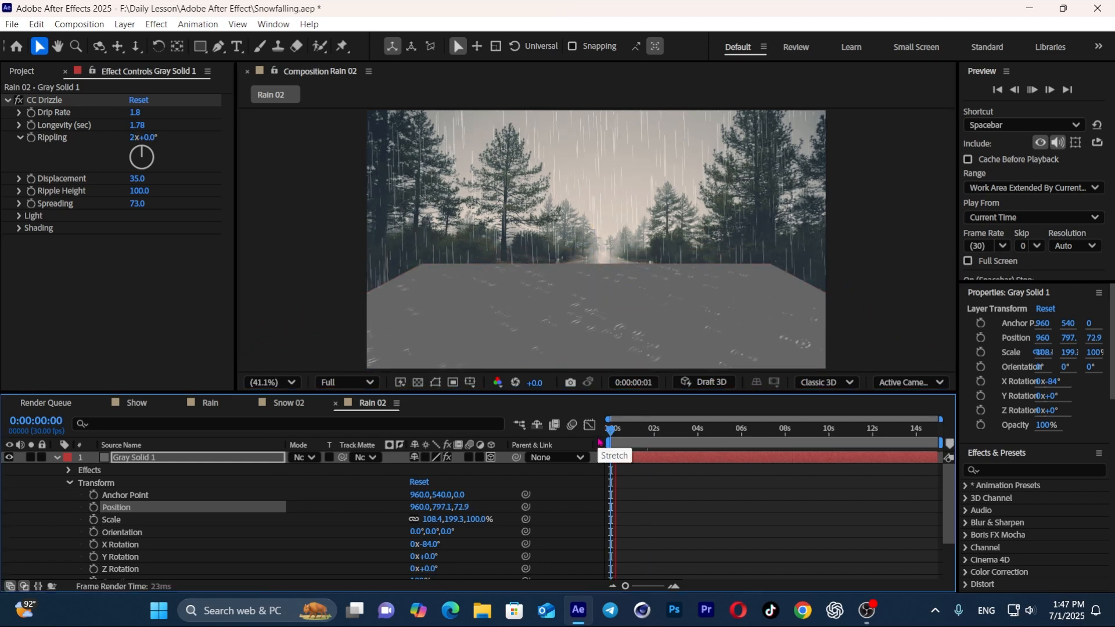
{"action": "key", "text": "space"}
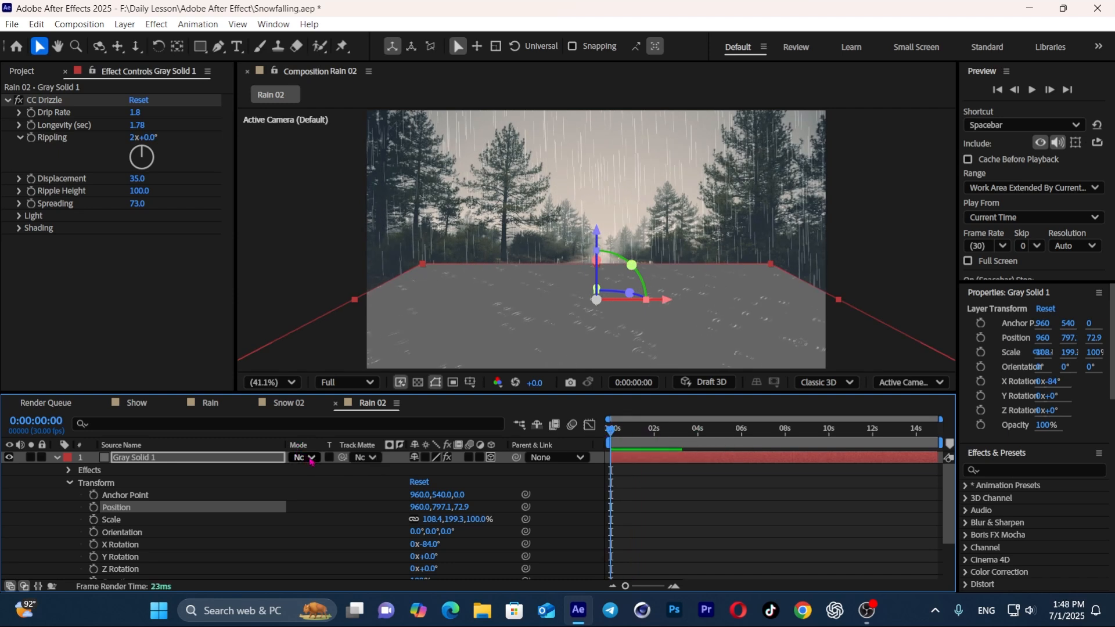
Blend the gray solid with the road photo using Soft Light, and preview the result.
{"action": "left_click", "coordinate": [311, 460]}
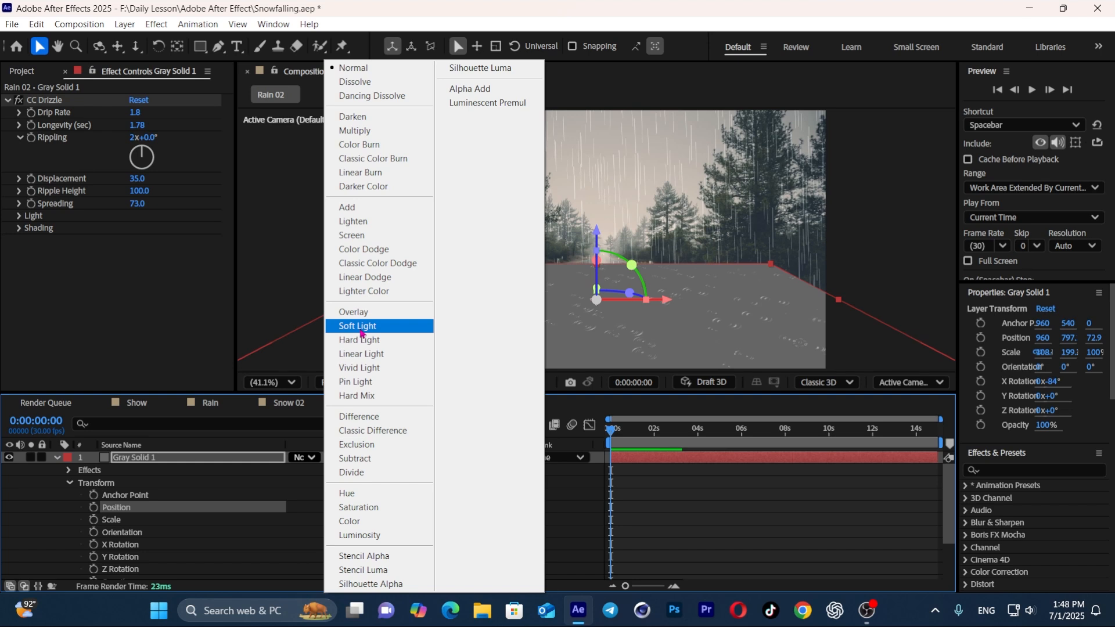
{"action": "left_click", "coordinate": [359, 326]}
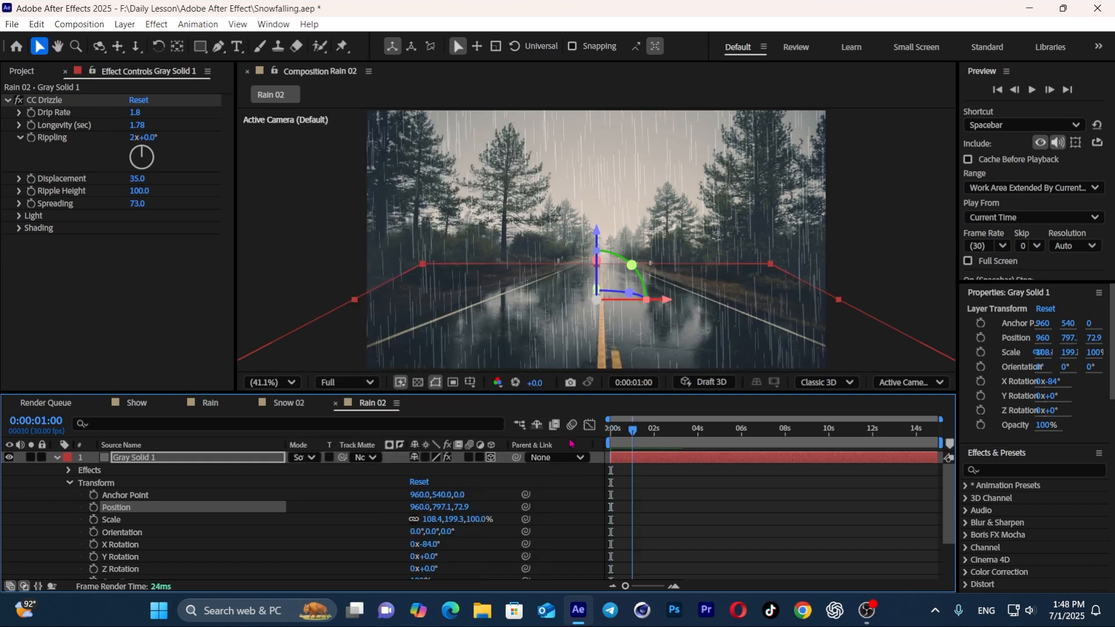
{"action": "key", "text": "space"}
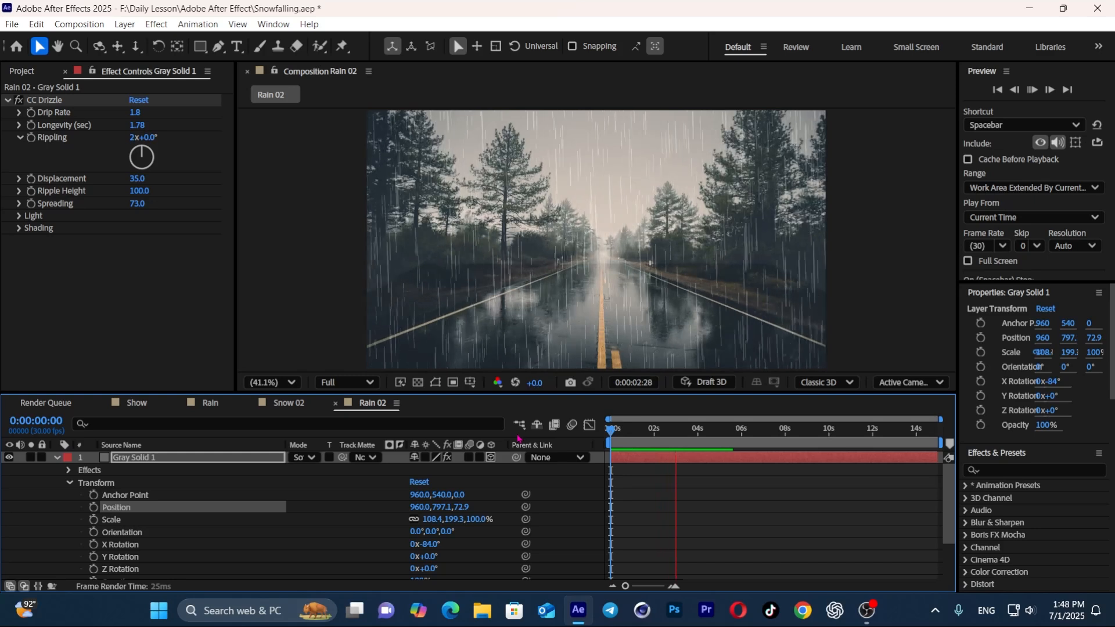
{"action": "key", "text": "space"}
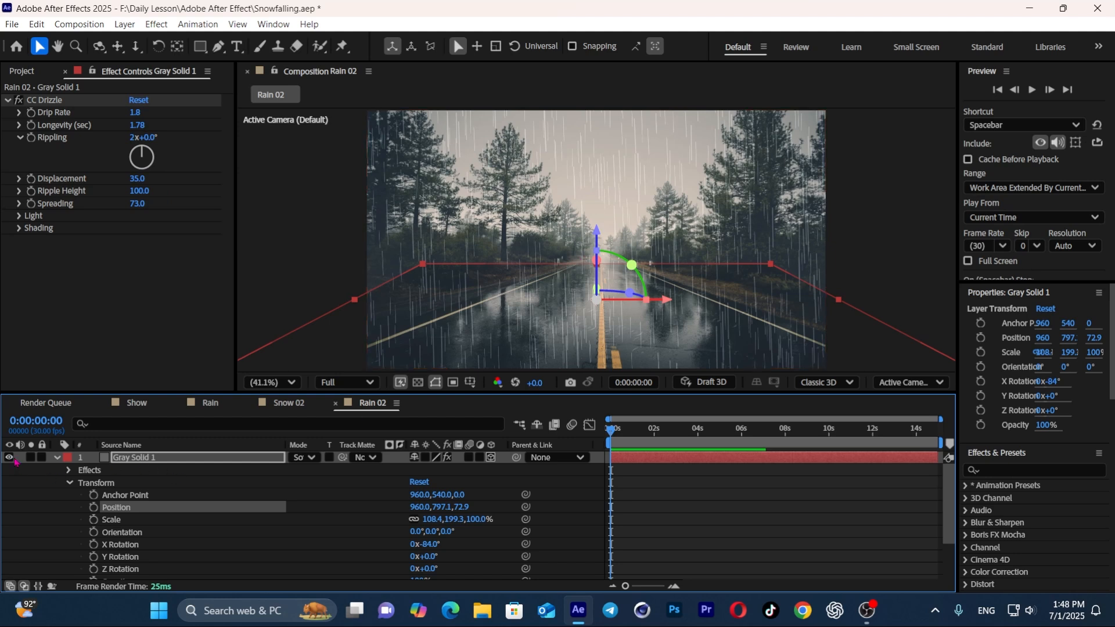
Draw a closed Pen mask on the gray solid that follows both road edges and extends past the bottom of the frame.
{"action": "left_click", "coordinate": [10, 458]}
{"action": "left_click", "coordinate": [10, 458]}
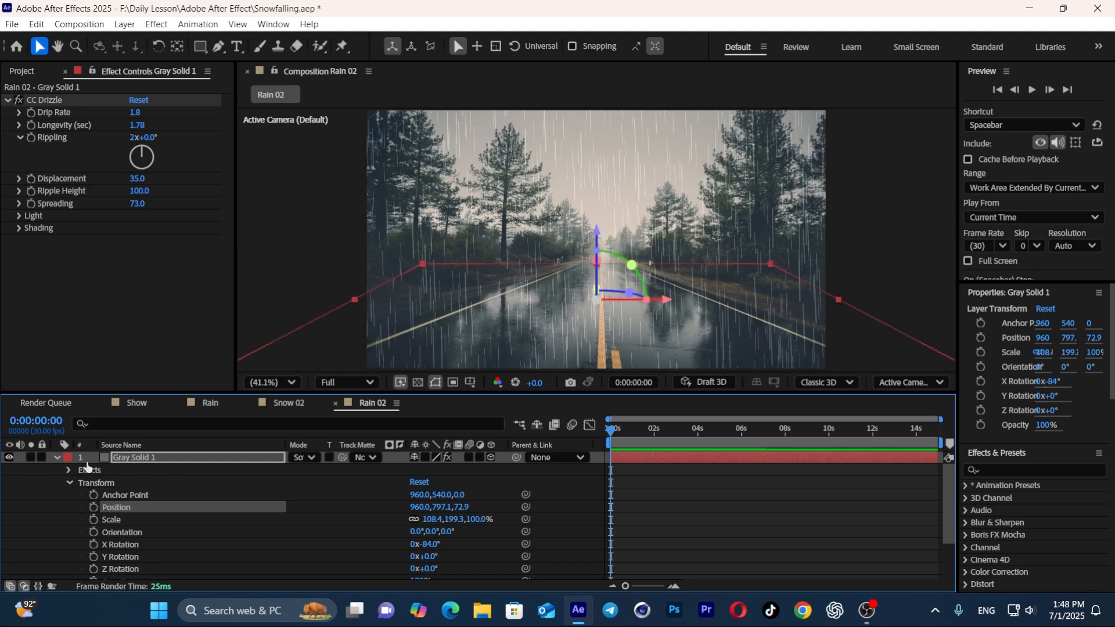
{"action": "left_click", "coordinate": [219, 47]}
{"action": "left_click", "coordinate": [362, 343]}
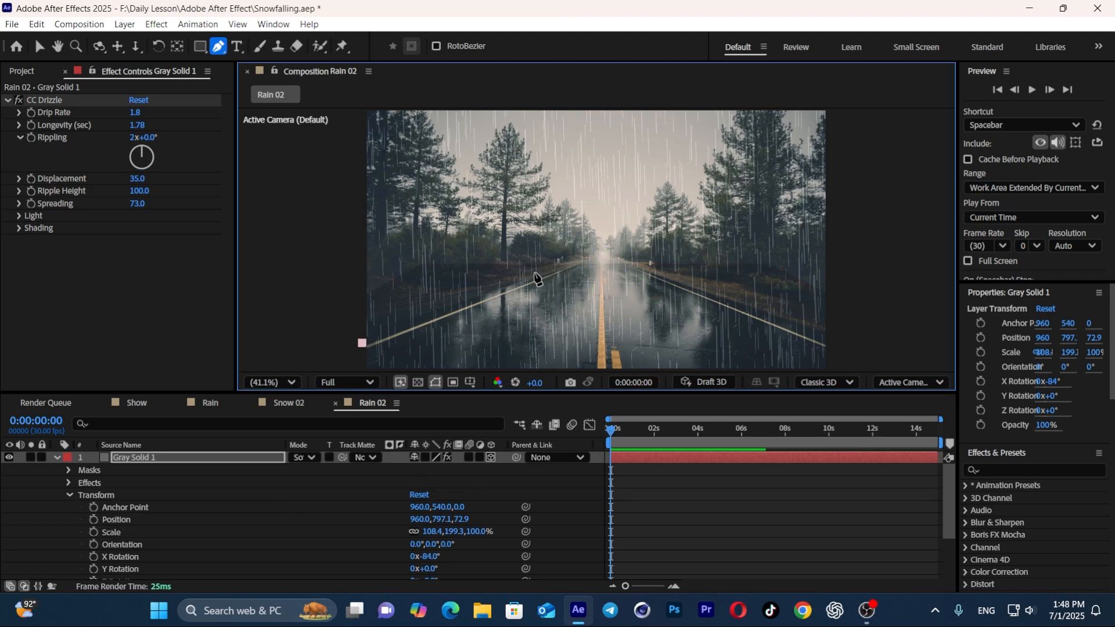
{"action": "left_click", "coordinate": [566, 270]}
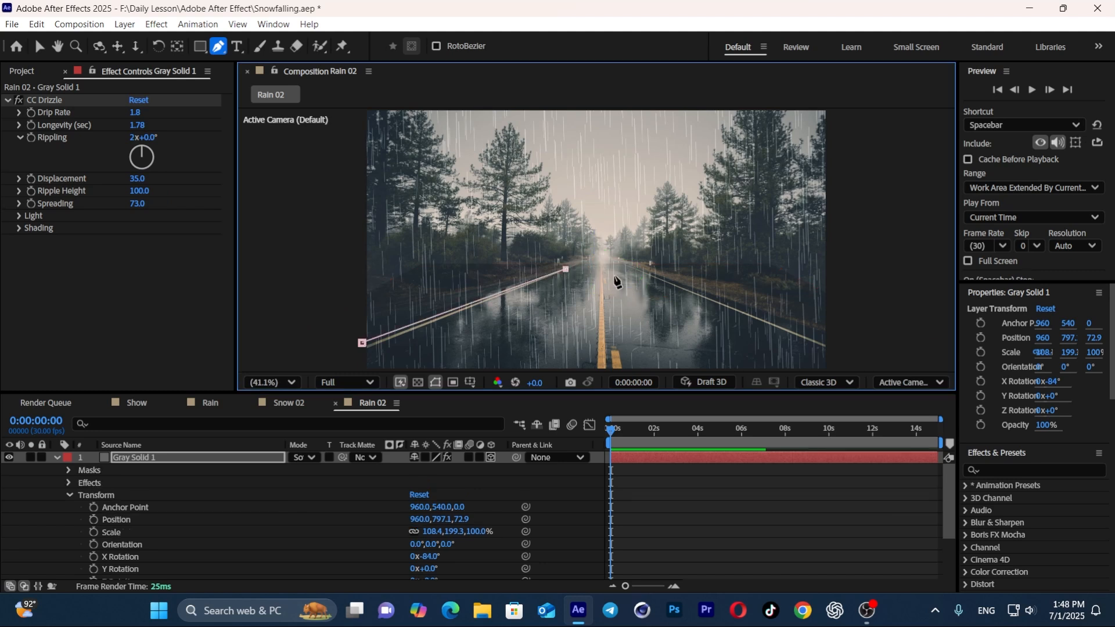
{"action": "left_click", "coordinate": [638, 265]}
{"action": "left_click", "coordinate": [831, 338]}
{"action": "key", "text": "comma"}
{"action": "left_click", "coordinate": [765, 349]}
{"action": "left_click", "coordinate": [630, 354]}
{"action": "left_click", "coordinate": [474, 353]}
{"action": "left_click", "coordinate": [430, 336]}
{"action": "left_click", "coordinate": [429, 310]}
{"action": "left_click", "coordinate": [453, 302]}
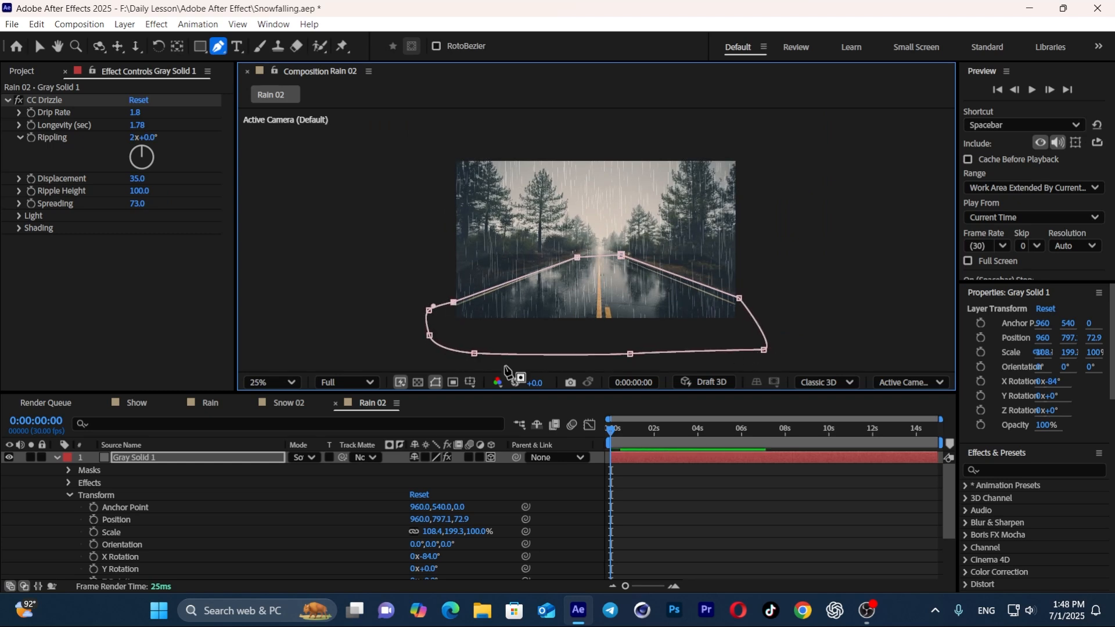
Set the Mask Feather of the gray solid's road mask to 112 pixels.
{"action": "left_click", "coordinate": [68, 471]}
{"action": "left_click", "coordinate": [82, 482]}
{"action": "left_click_drag", "start_coordinate": [432, 514], "coordinate": [779, 262]}
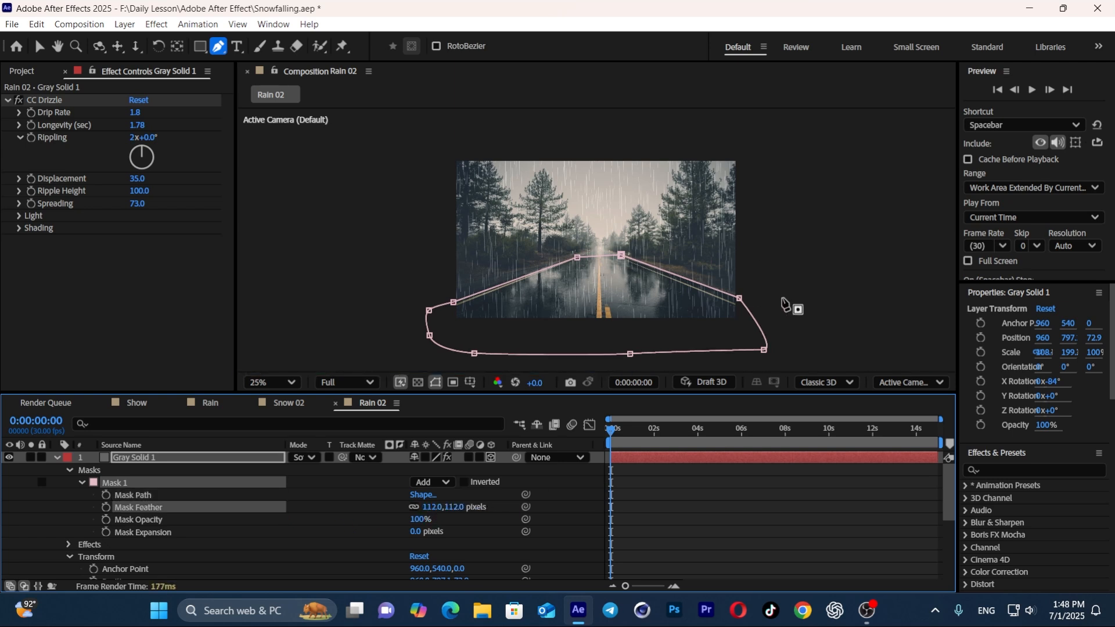
Fit the whole composition in the viewer and preview the masked ripples from the first frame.
{"action": "scroll", "coordinate": [782, 298], "scroll_direction": "up", "scroll_amount": 2}
{"action": "left_click", "coordinate": [284, 382]}
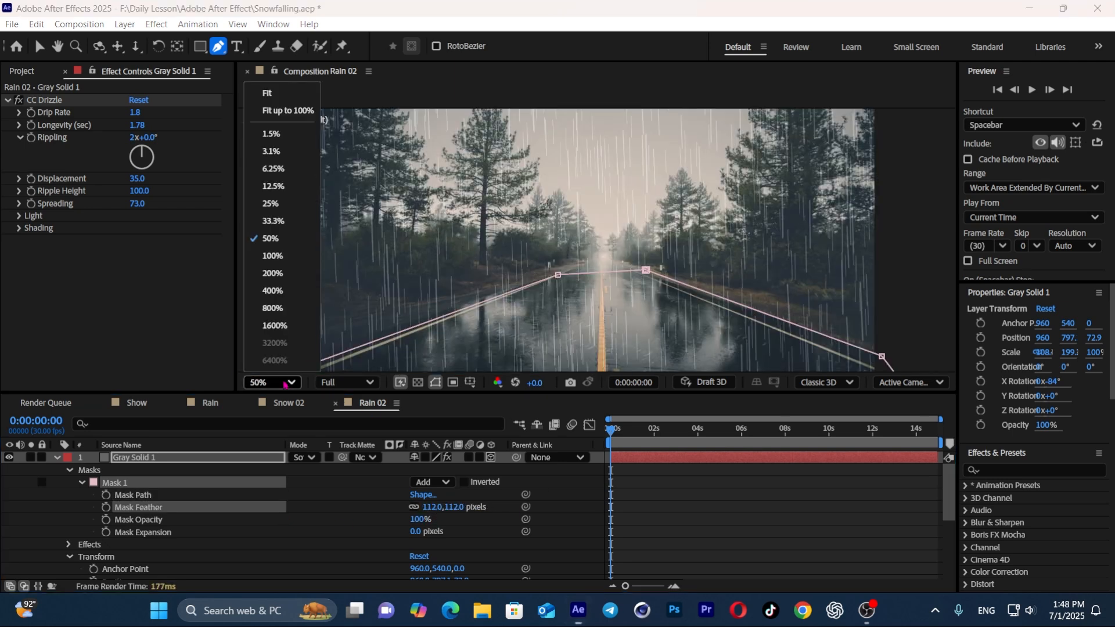
{"action": "left_click", "coordinate": [267, 94]}
{"action": "left_click_drag", "start_coordinate": [624, 431], "coordinate": [549, 446]}
{"action": "key", "text": "Home"}
{"action": "key", "text": "space"}
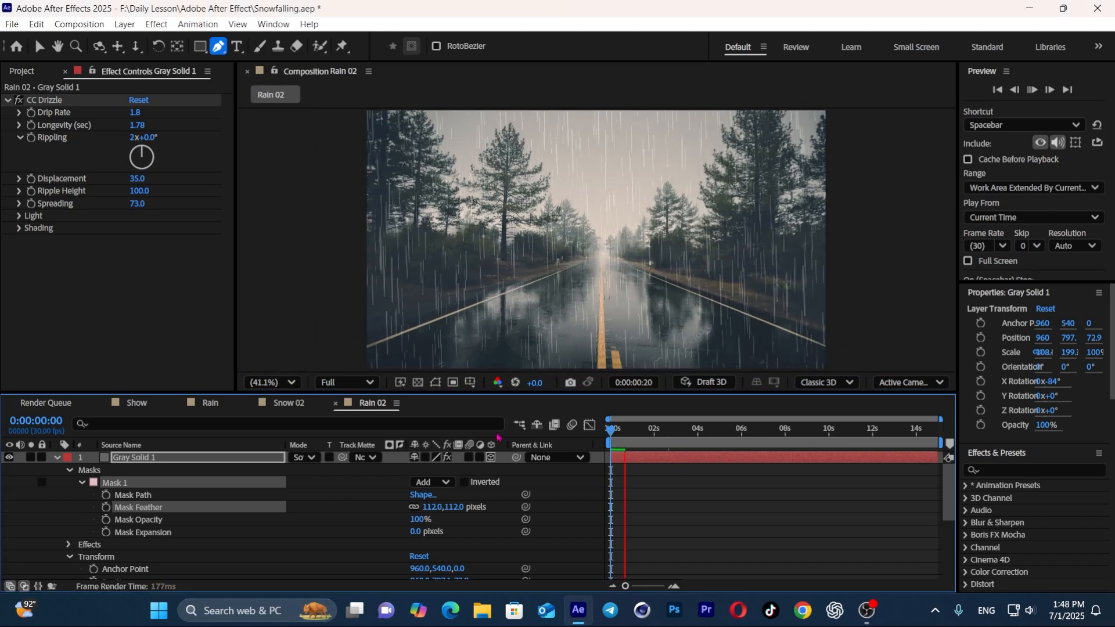